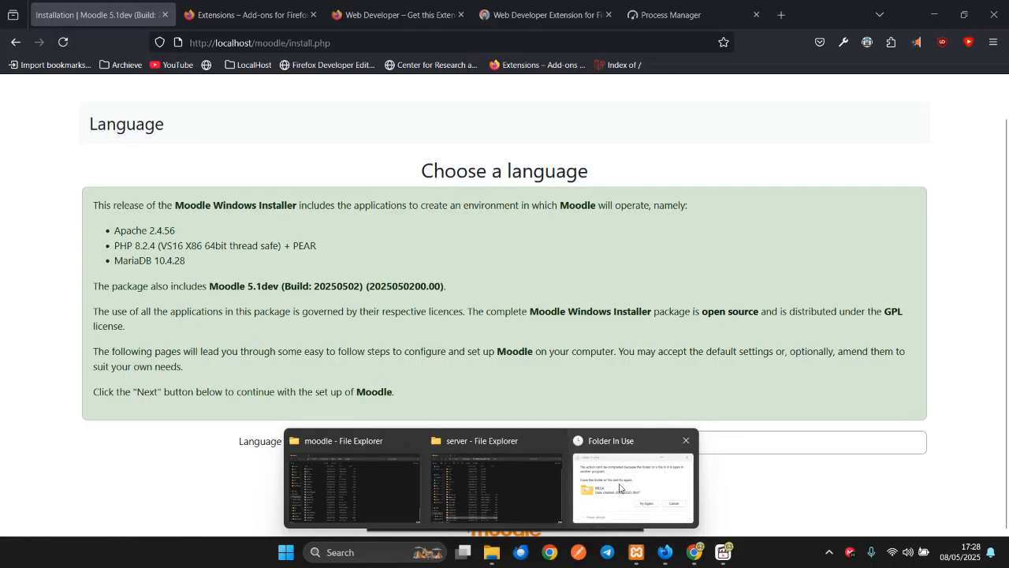
- Retry the blocked folder move, then return to the Moodle installer's Choose a language page
click(305, 253)
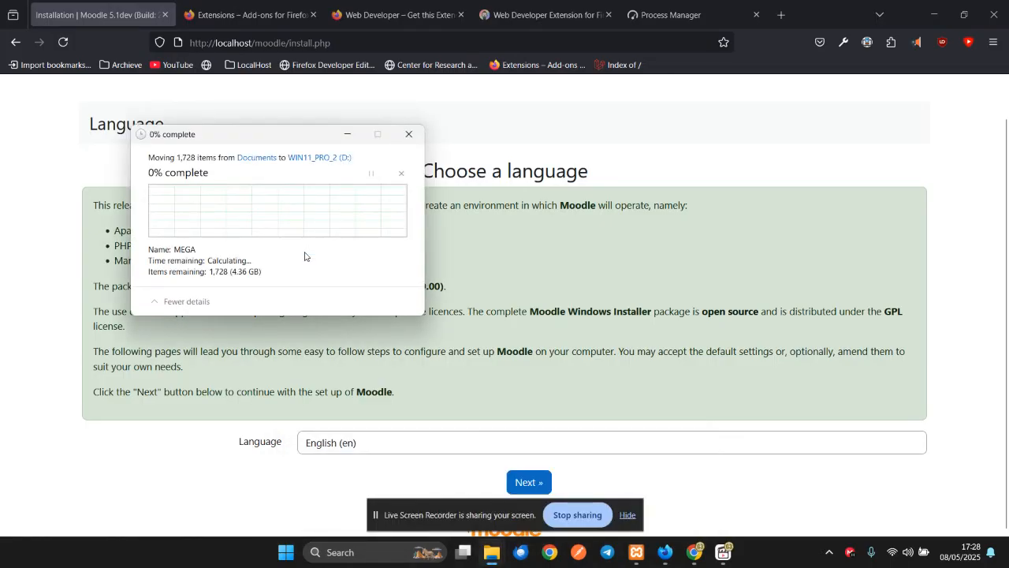
click(389, 430)
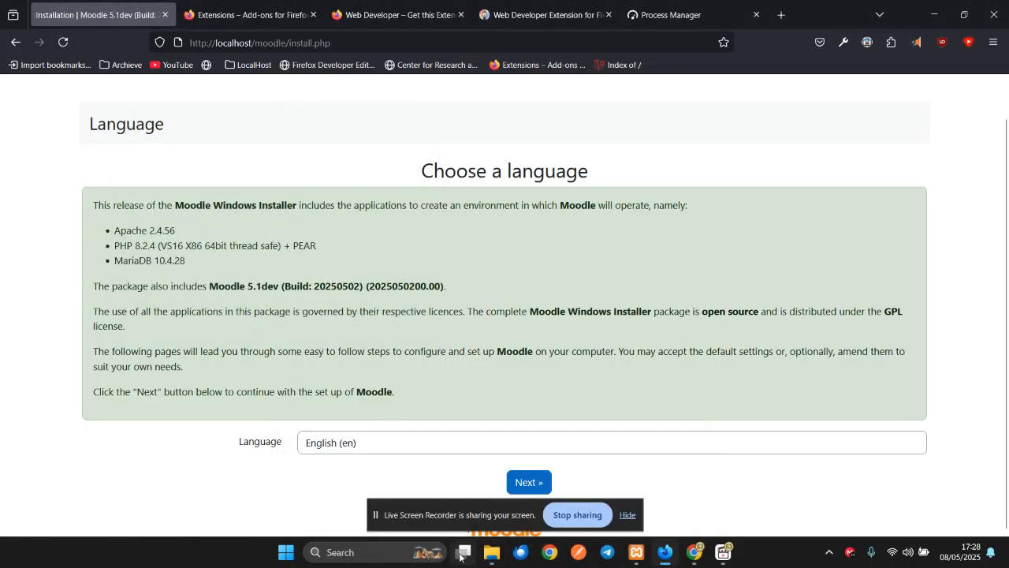
- Look through the MoodleWindowsInstaller-latest server folder, then return to MoodleWindowsInstaller-latest
mouse_move(480, 541)
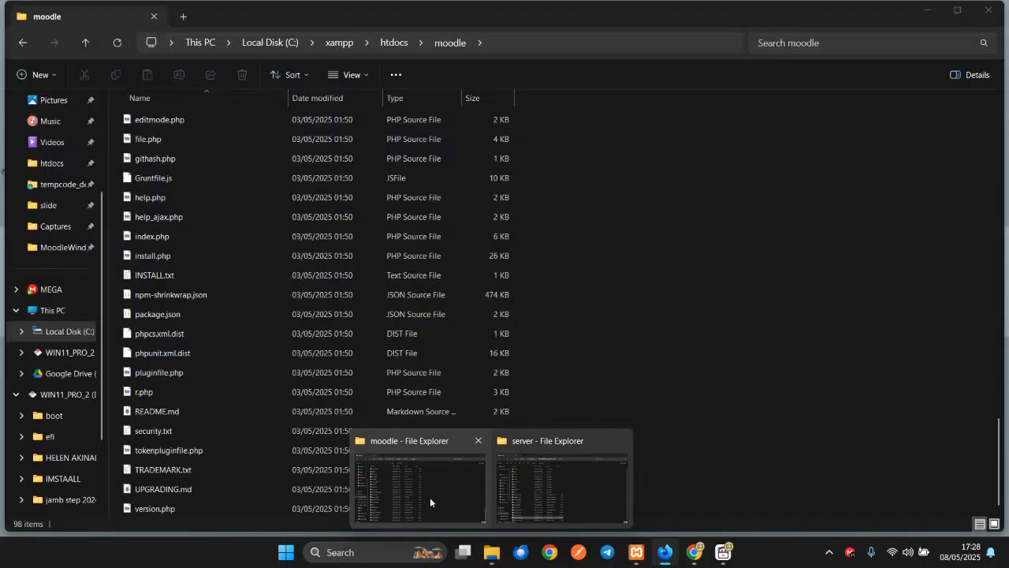
click(538, 495)
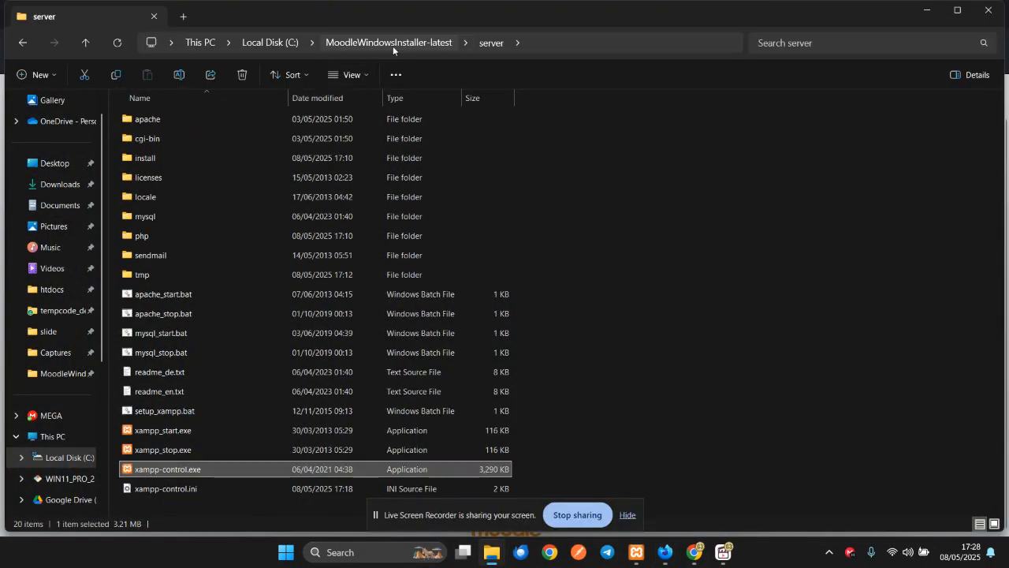
click(392, 44)
double_click(171, 118)
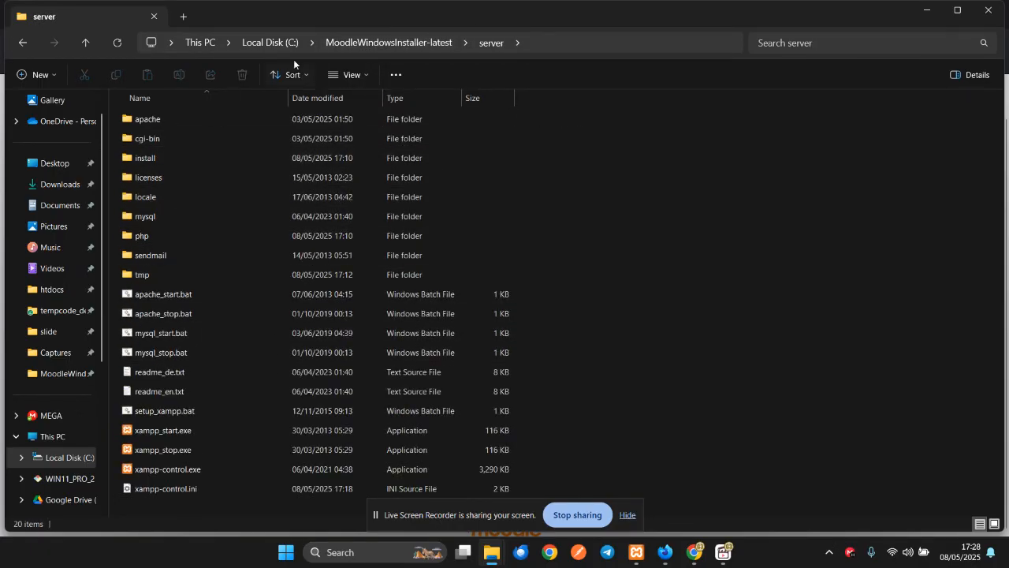
click(372, 41)
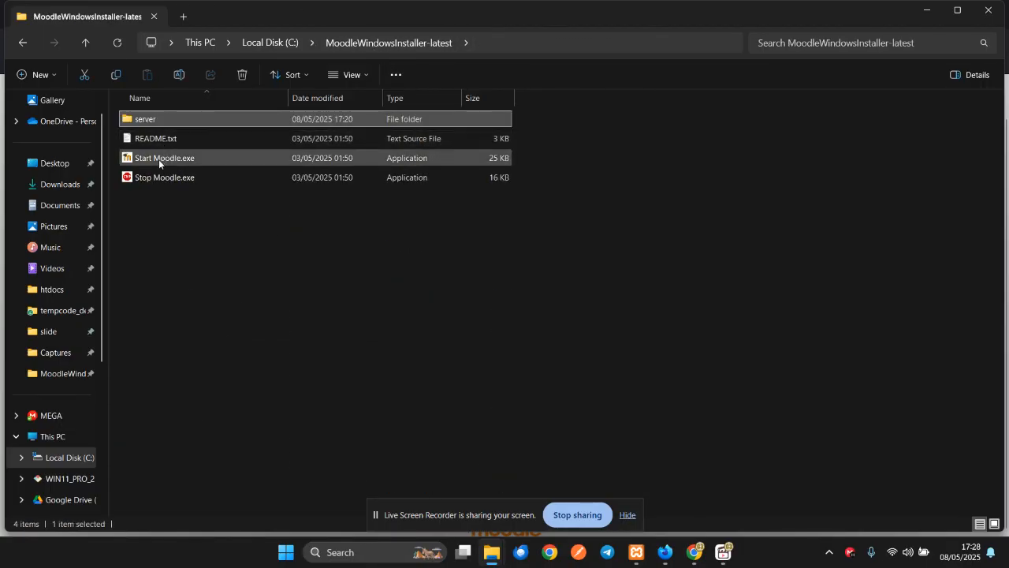
- Open the moodle code folder inside C:\xampp\htdocs
click(47, 296)
scroll(212, 372, down, 3)
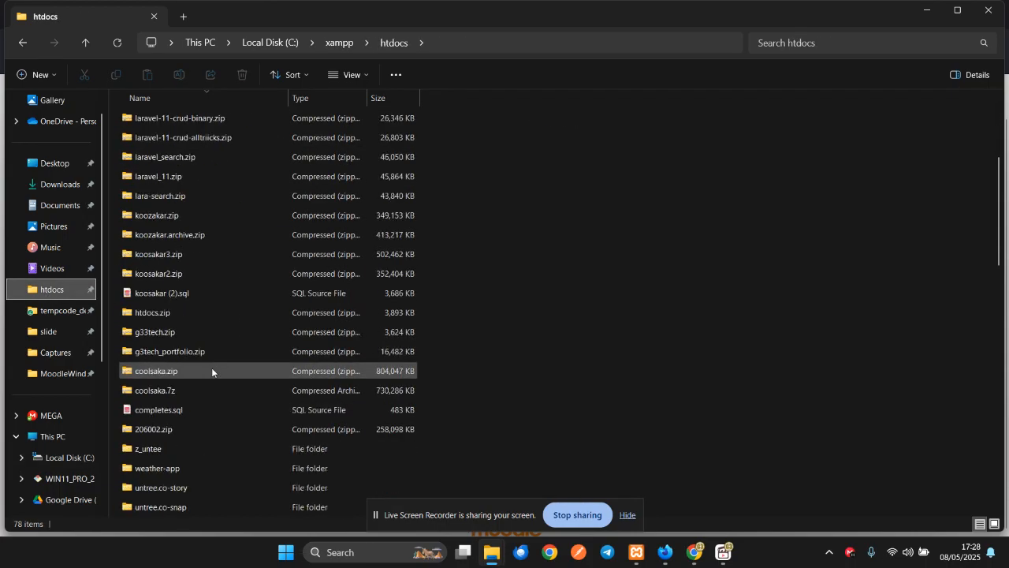
scroll(168, 408, down, 4)
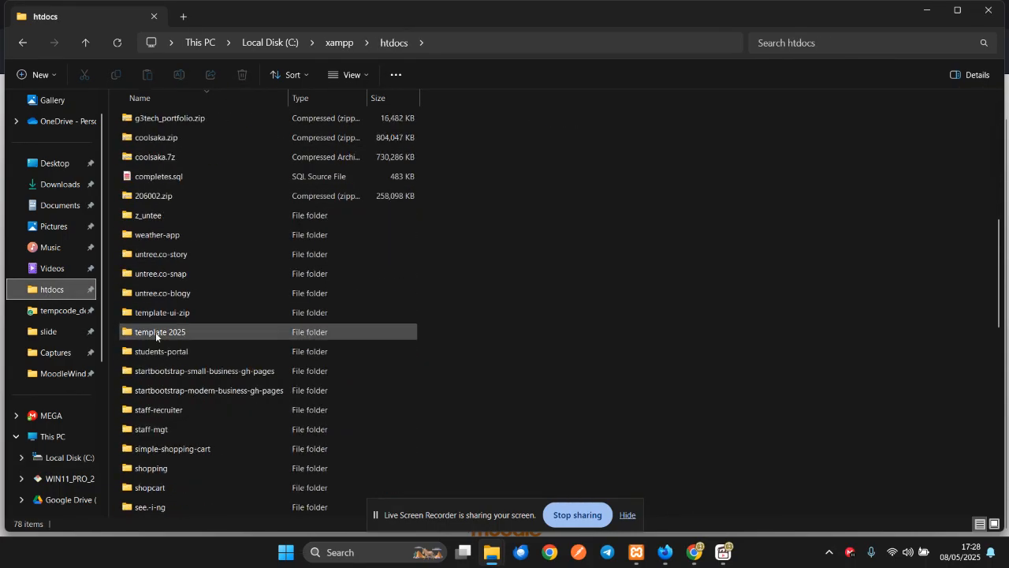
scroll(173, 378, down, 4)
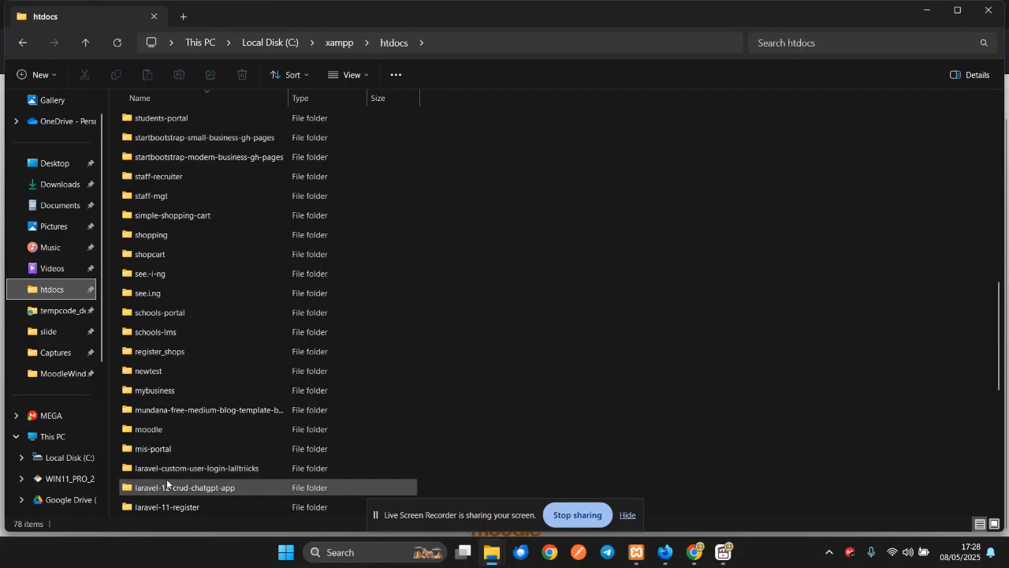
double_click(155, 430)
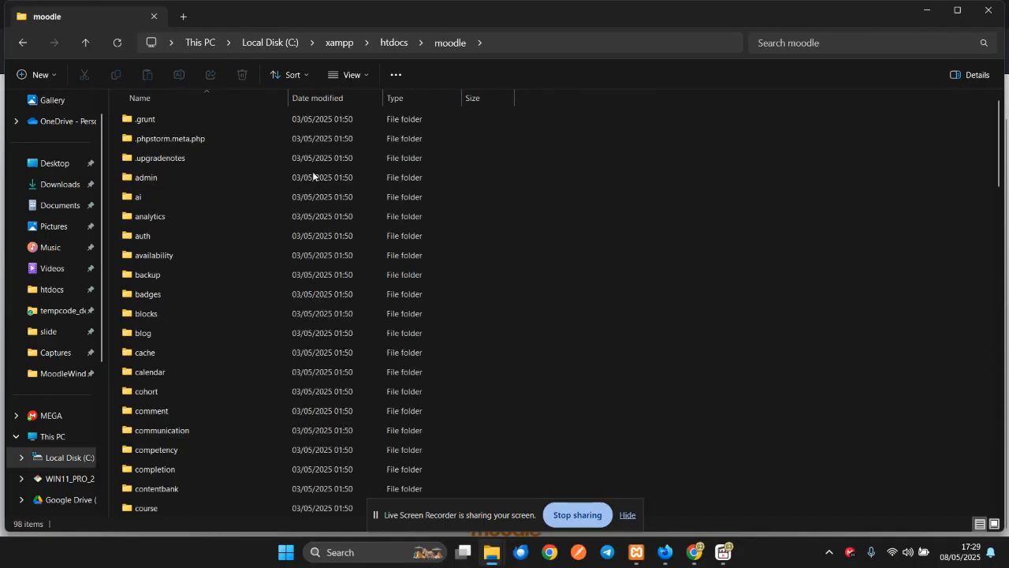
- Check the empty C:\xampp\moodledata folder and its full path, then browse htdocs again
click(339, 43)
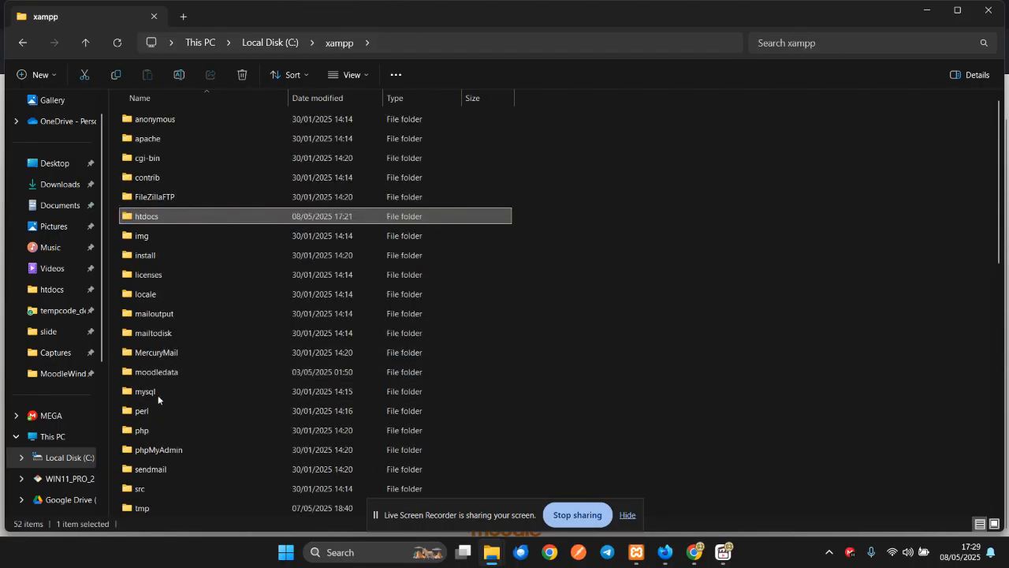
double_click(158, 372)
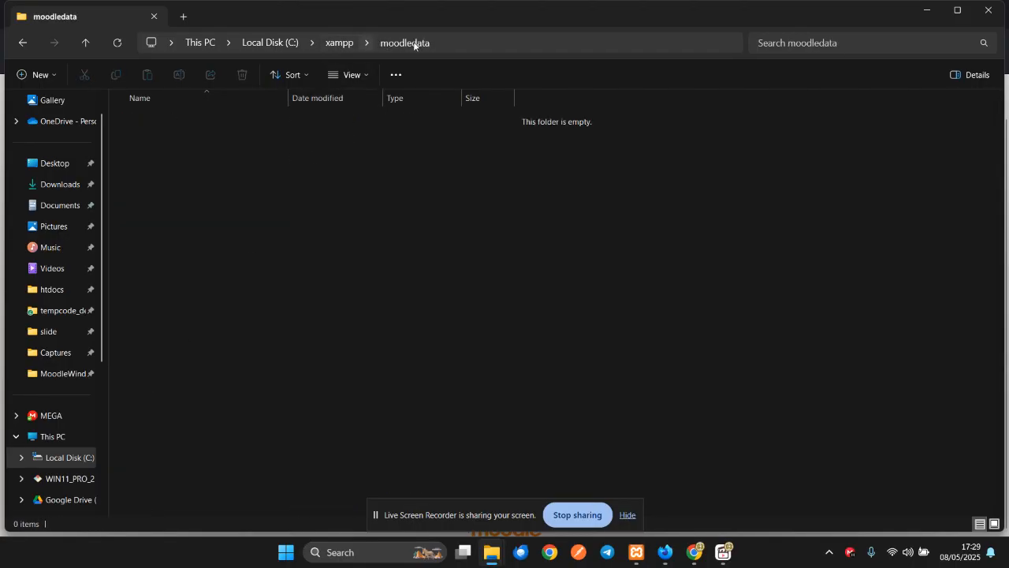
click(619, 45)
click(377, 44)
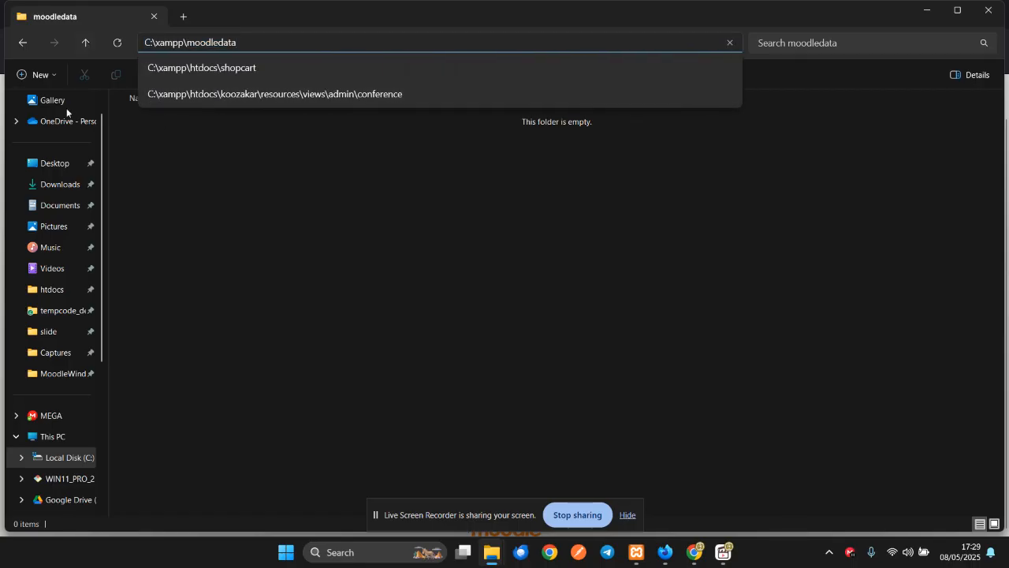
click(84, 293)
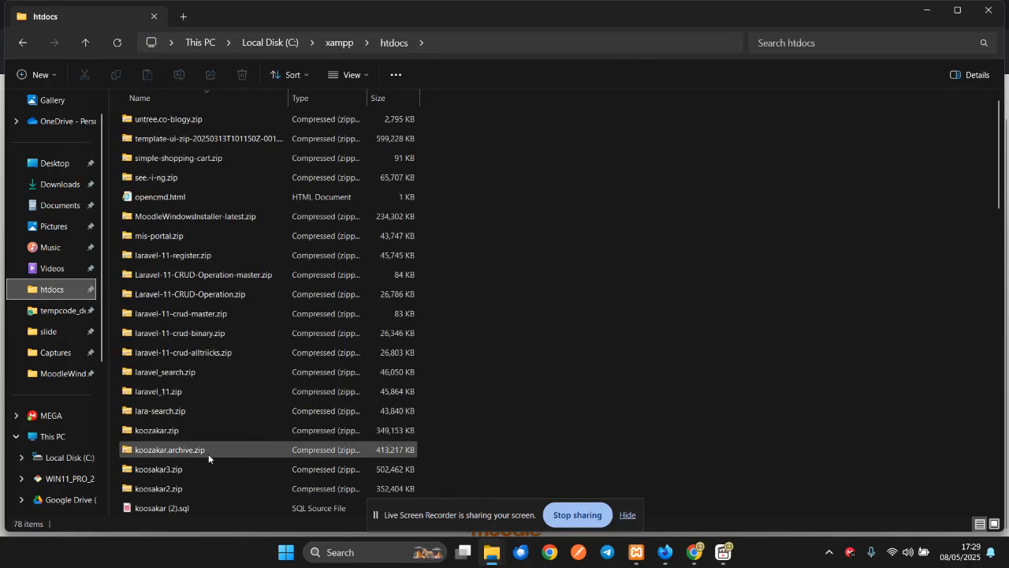
scroll(208, 453, down, 5)
scroll(208, 454, down, 2)
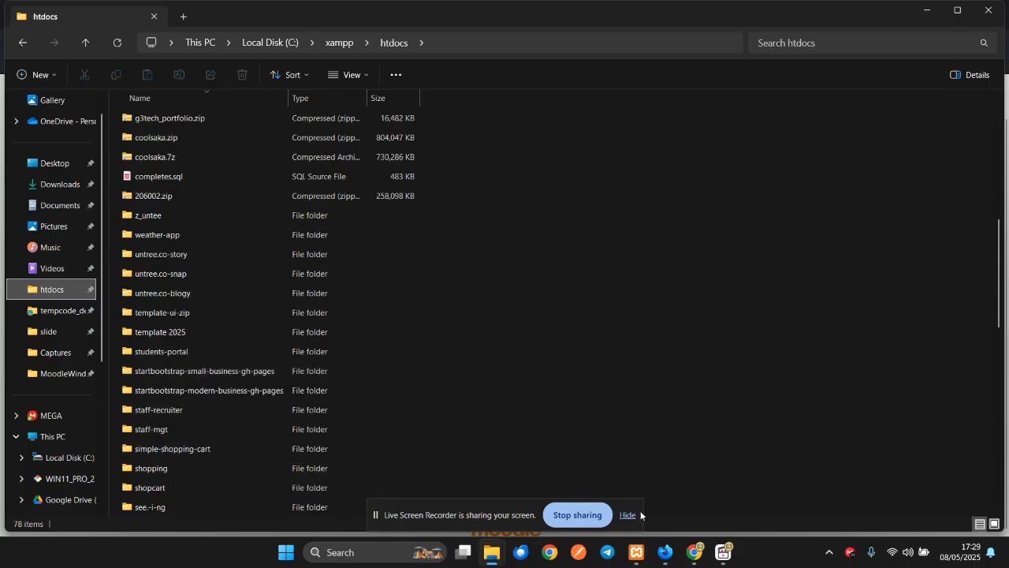
- Continue the installer with English and the default paths to reach the database settings
click(665, 552)
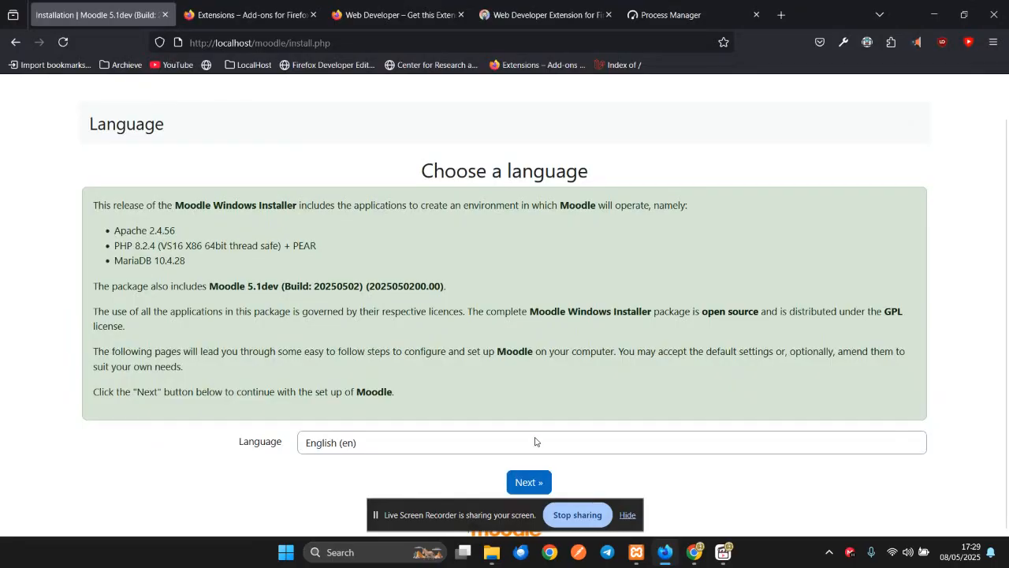
click(536, 487)
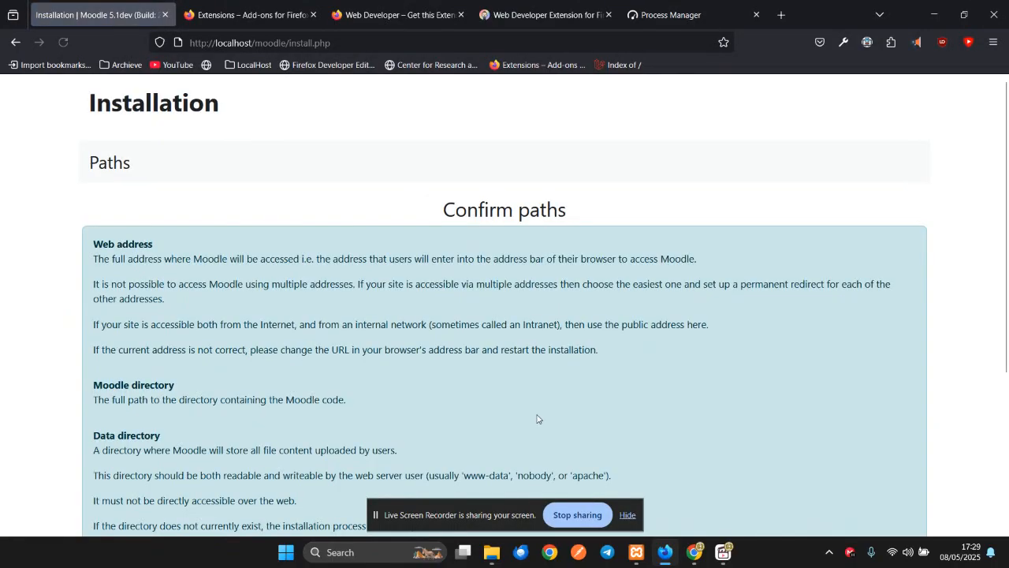
scroll(544, 394, down, 5)
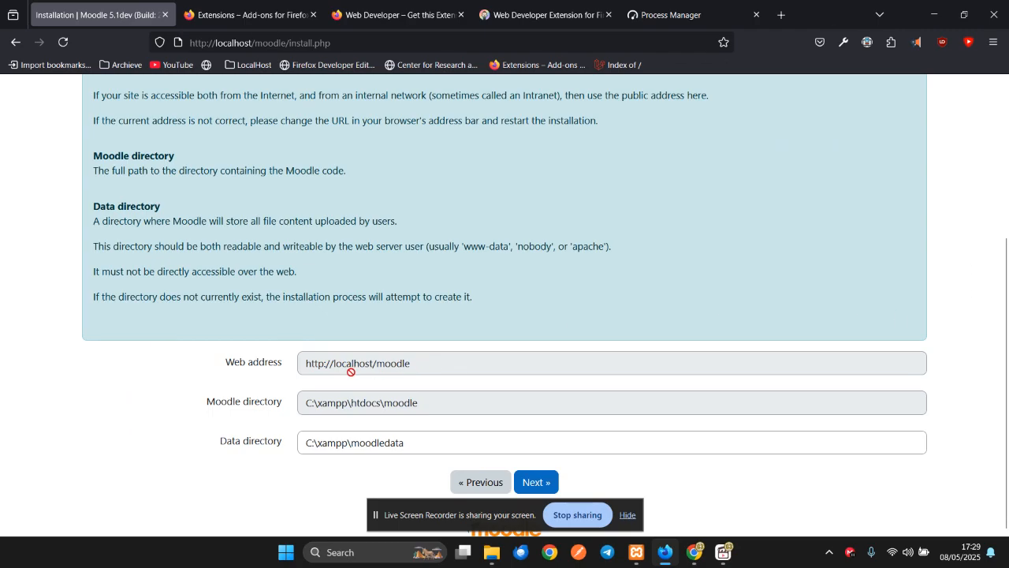
click(528, 482)
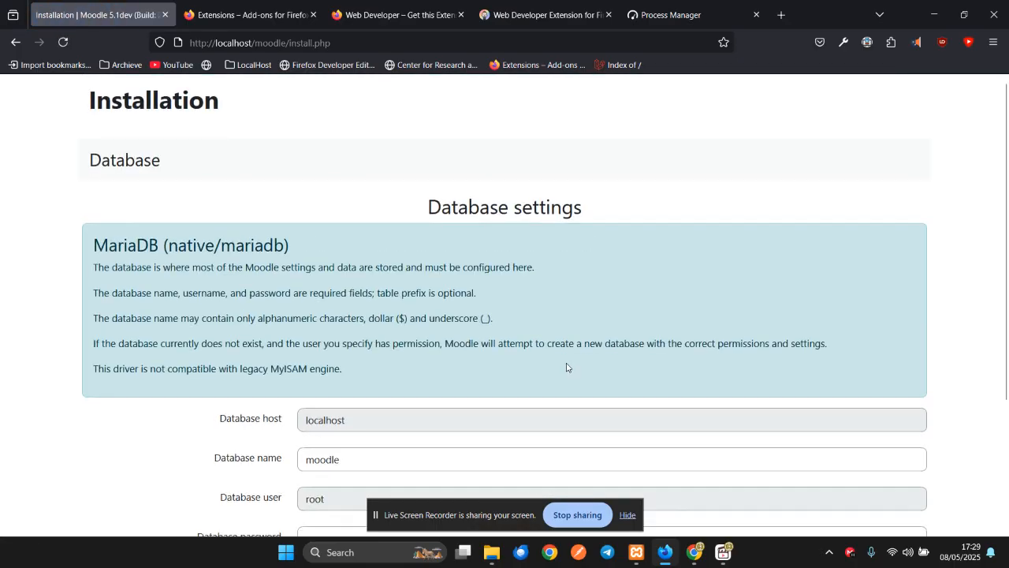
scroll(583, 359, down, 3)
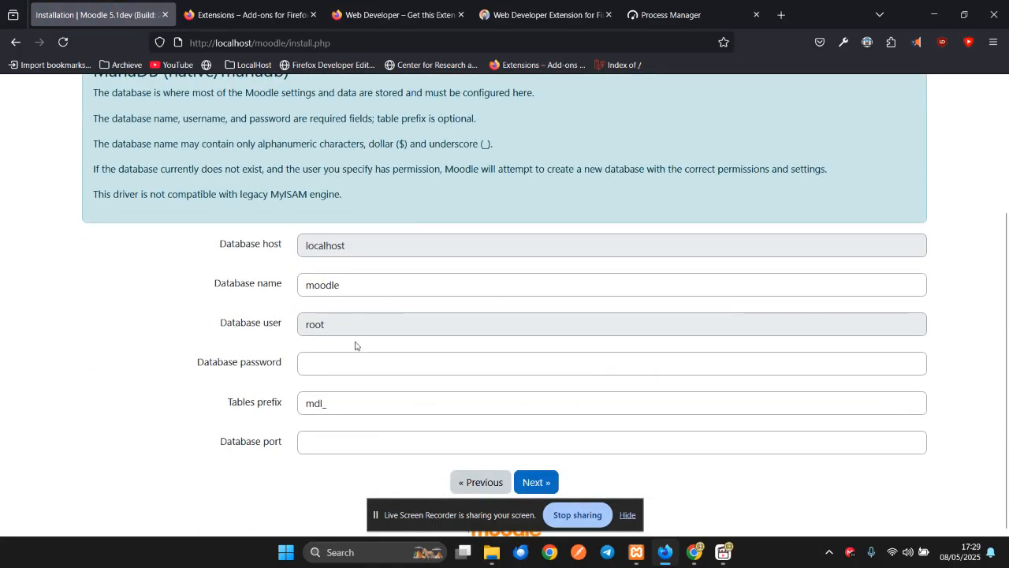
- Copy the suggested database name 'moodle', then switch to another browser tab
click(357, 292)
double_click(367, 283)
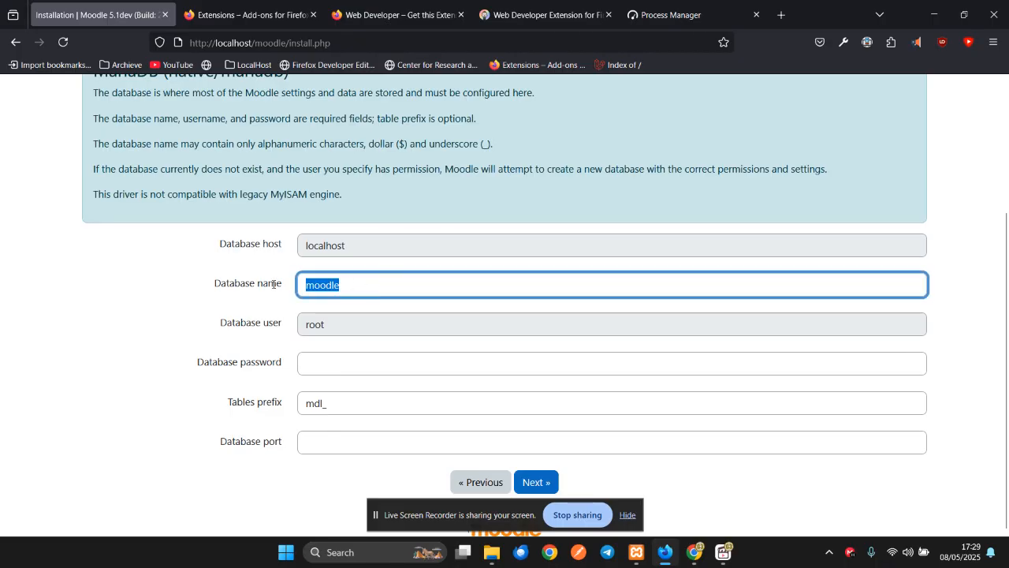
right_click(325, 286)
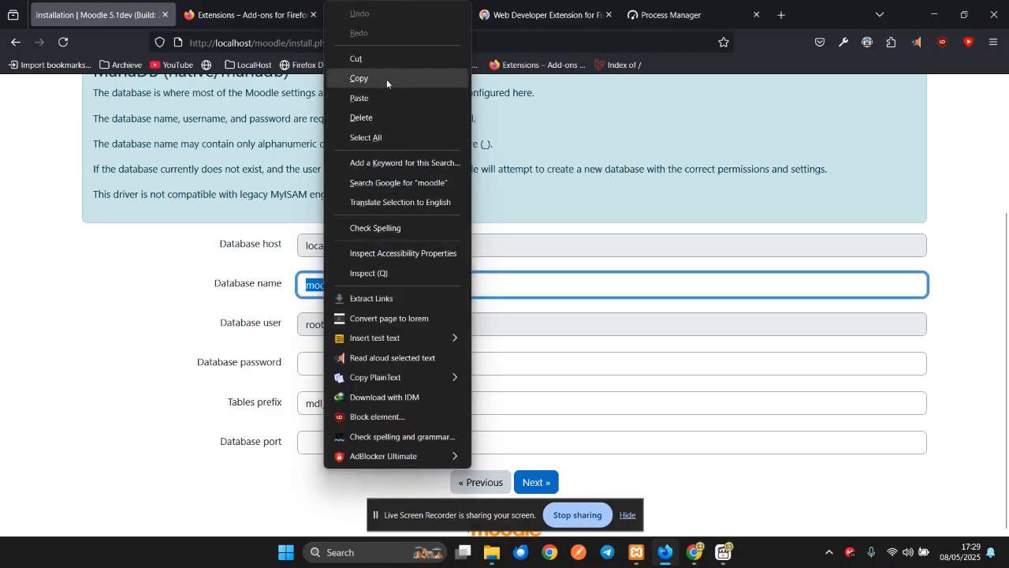
click(386, 78)
click(357, 15)
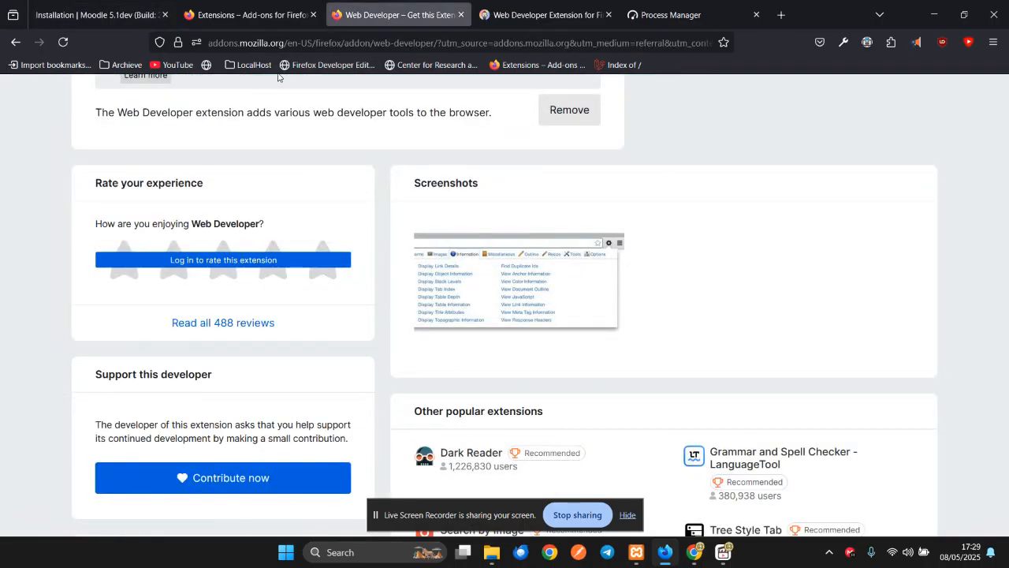
- Open phpMyAdmin from the LocalHost bookmarks and log in with the saved credentials
click(249, 64)
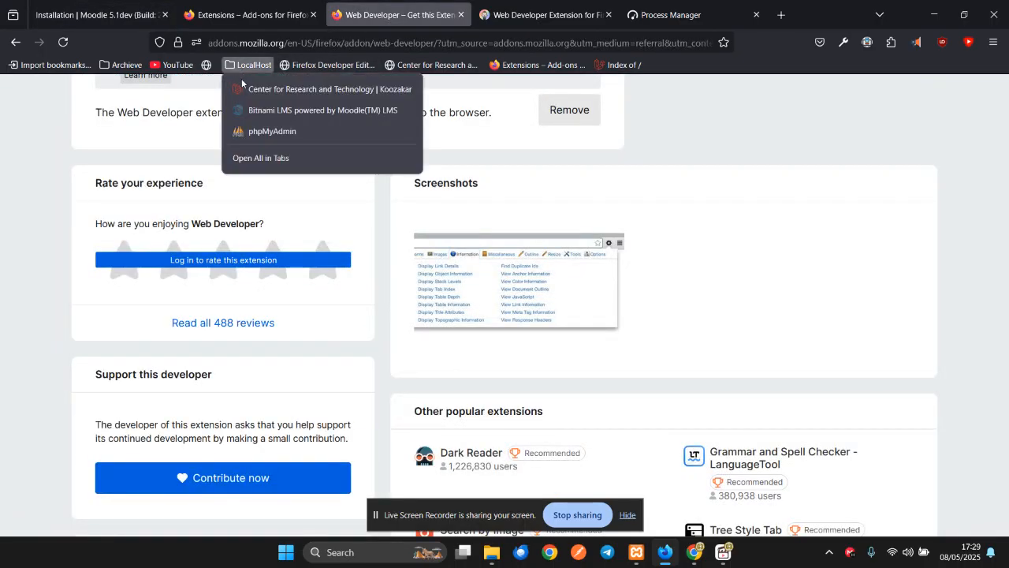
click(253, 130)
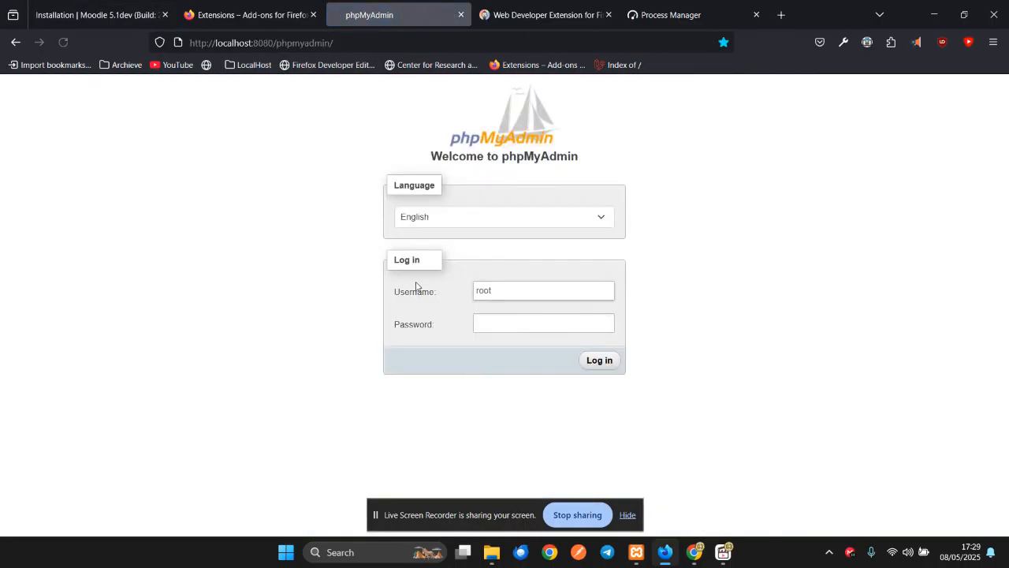
click(517, 290)
click(500, 325)
click(599, 361)
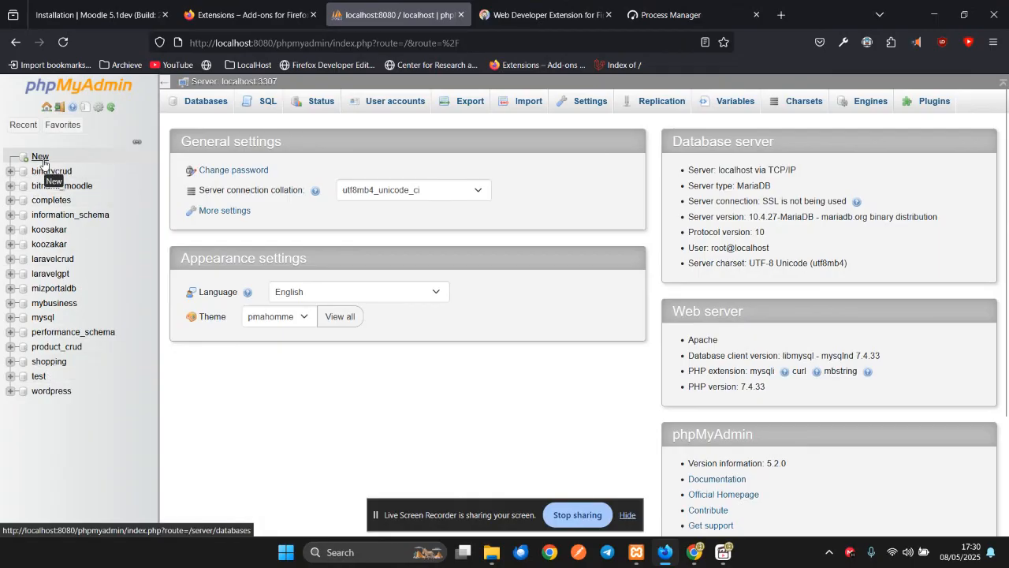
- Create a new database named moodledb, then return to the Moodle installation tab
click(40, 156)
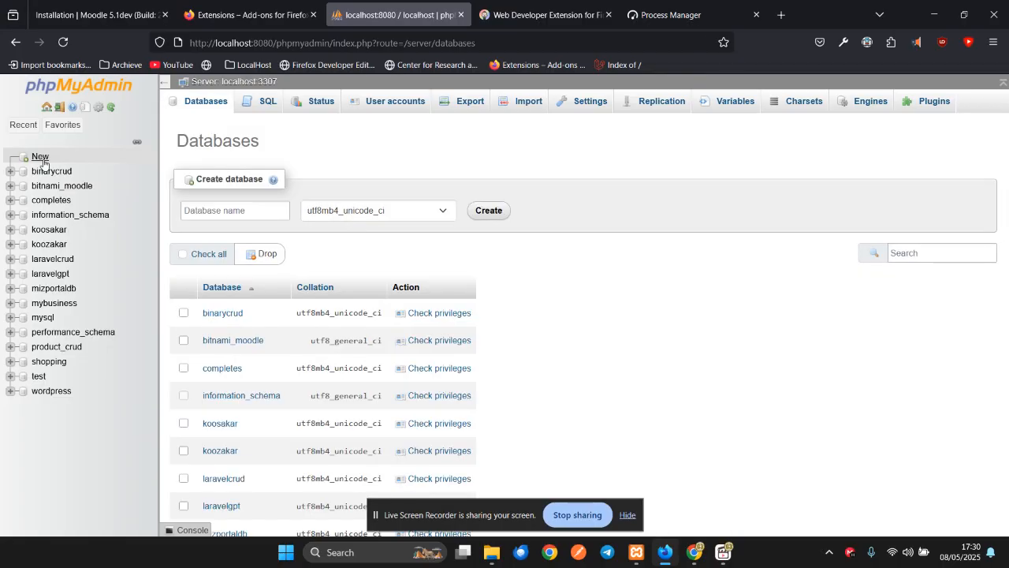
click(253, 212)
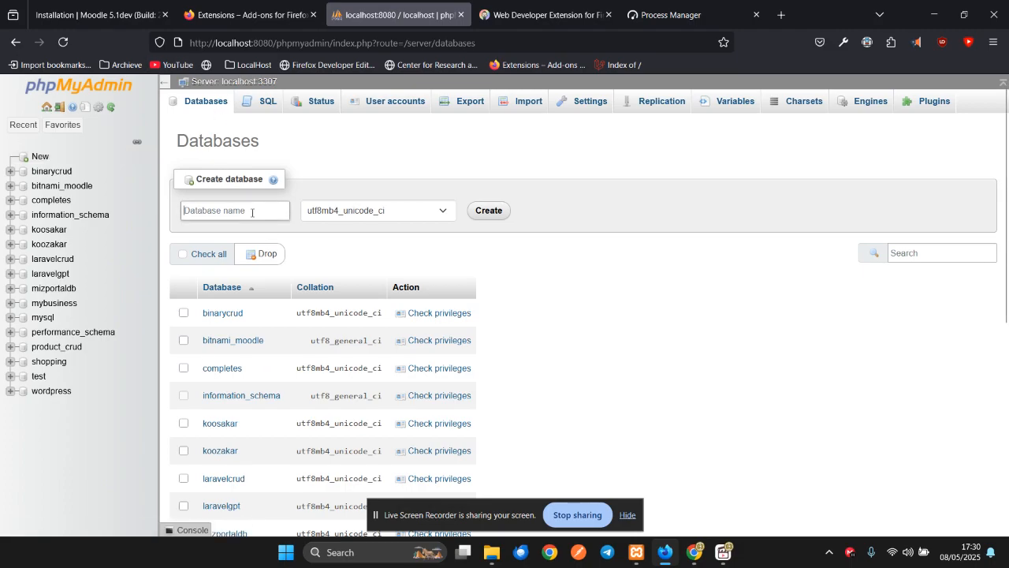
text(moodledb)
click(494, 211)
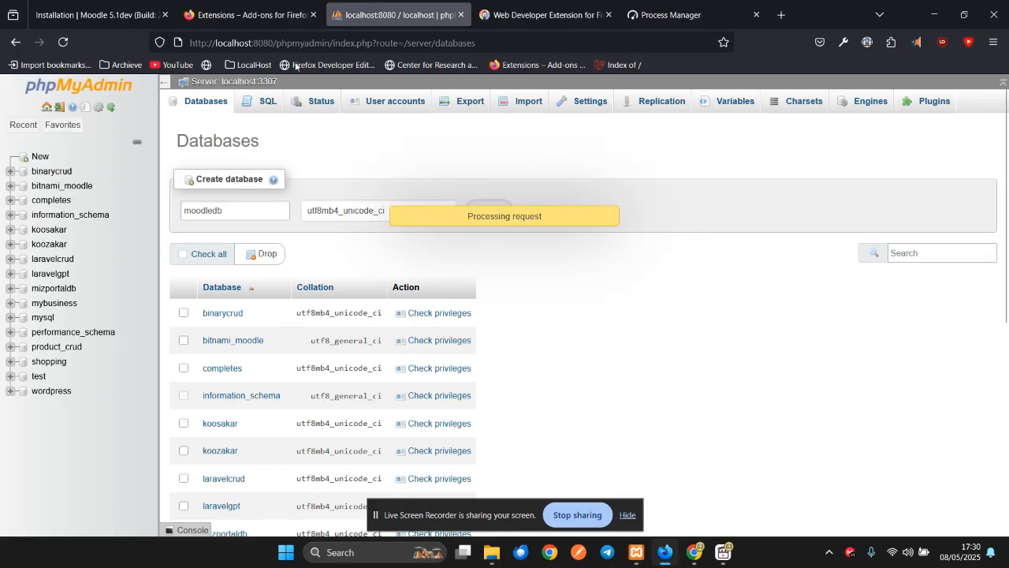
click(137, 18)
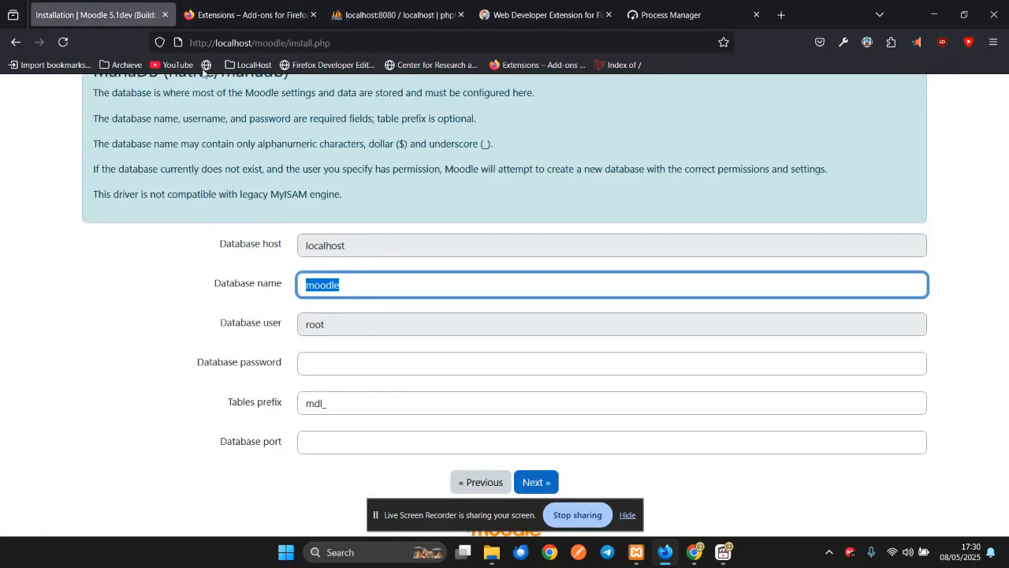
- Change the database name to moodledb, enter the database password, and set port 3307
click(363, 288)
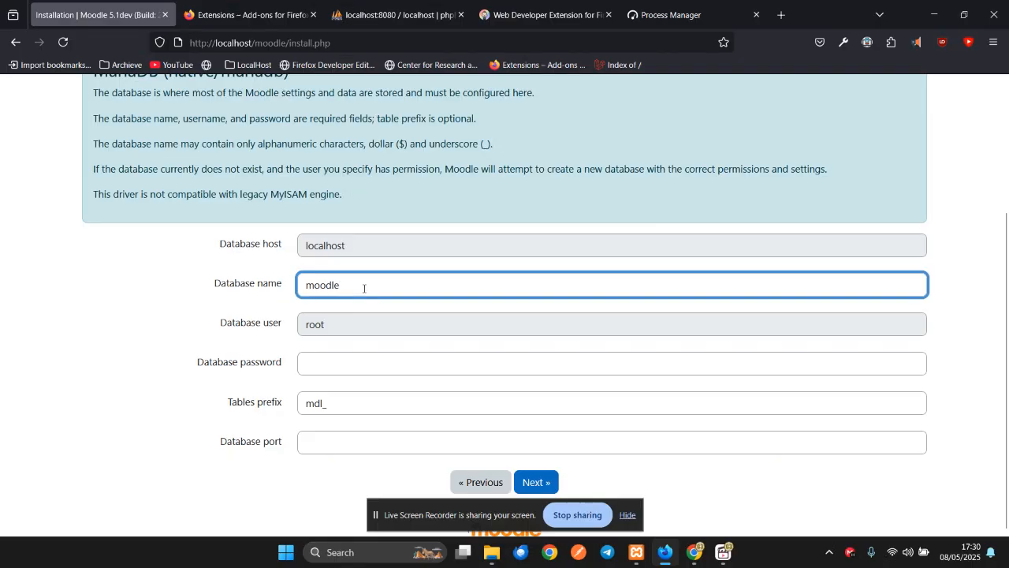
text(db)
click(339, 326)
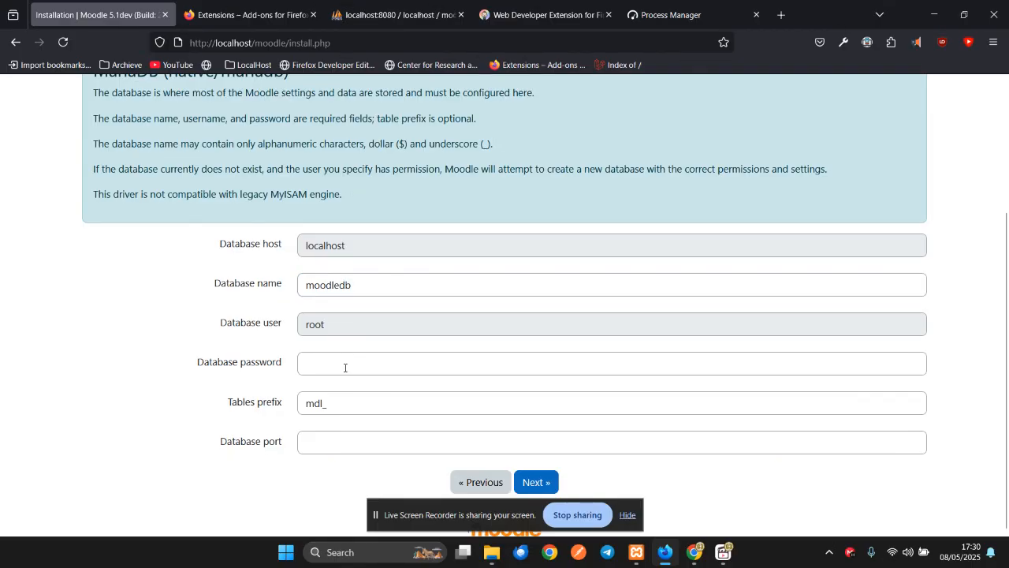
click(345, 369)
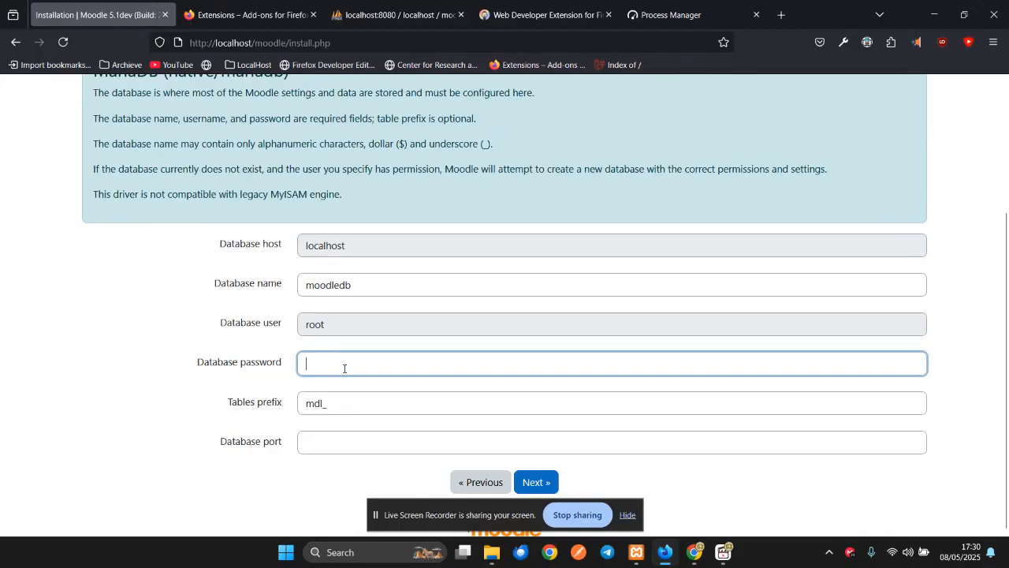
click(351, 320)
click(346, 367)
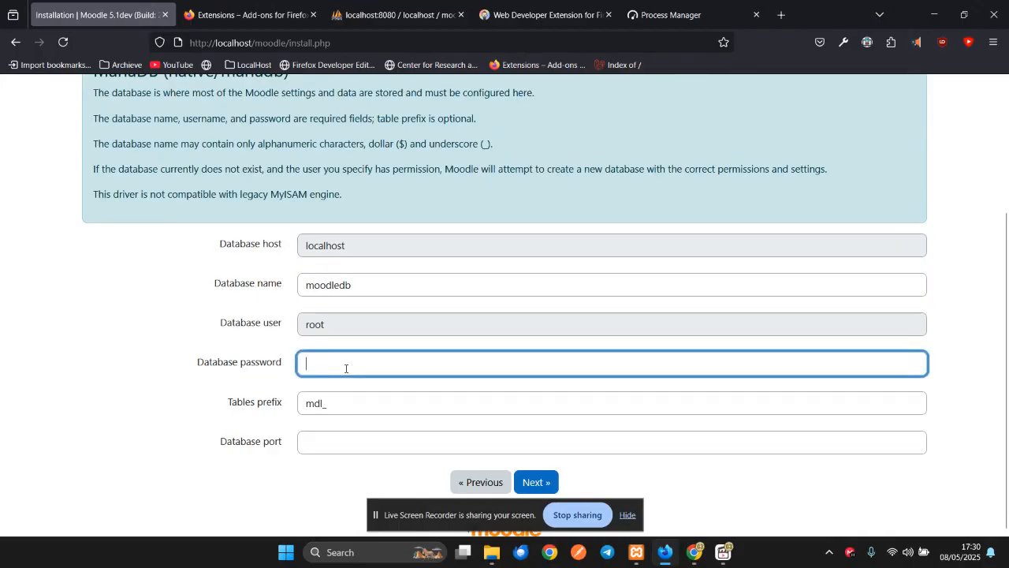
text(password)
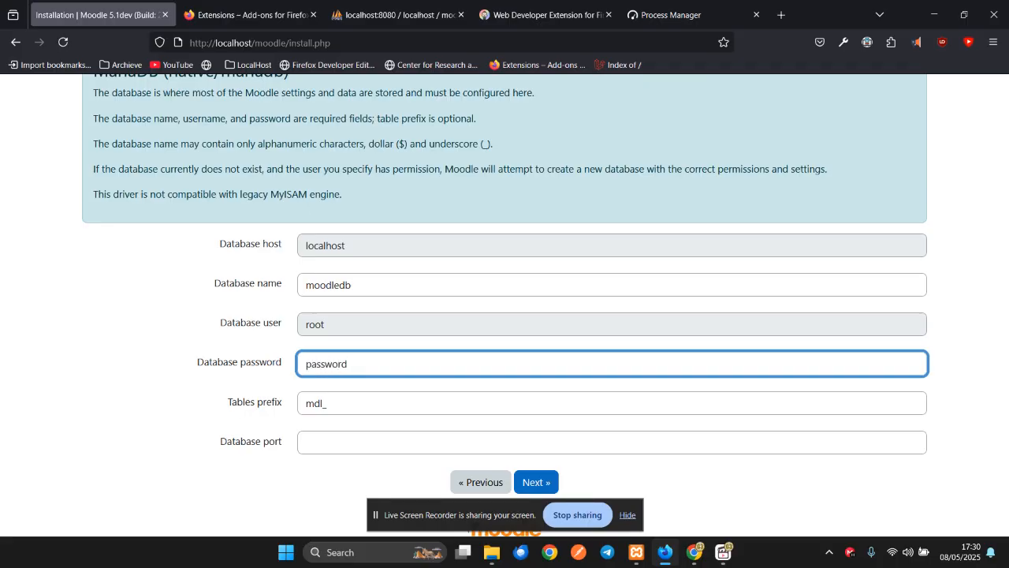
click(354, 247)
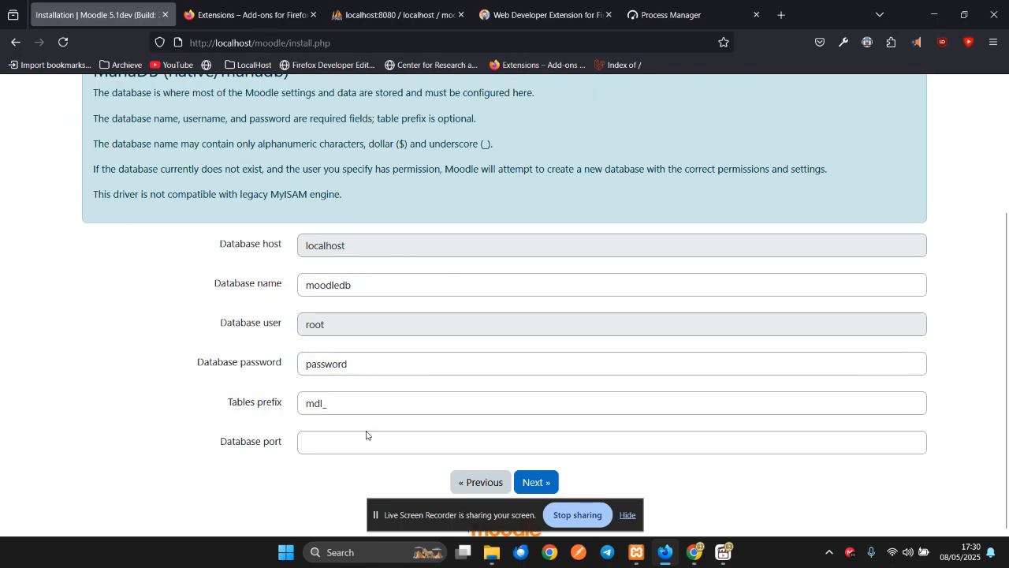
click(339, 446)
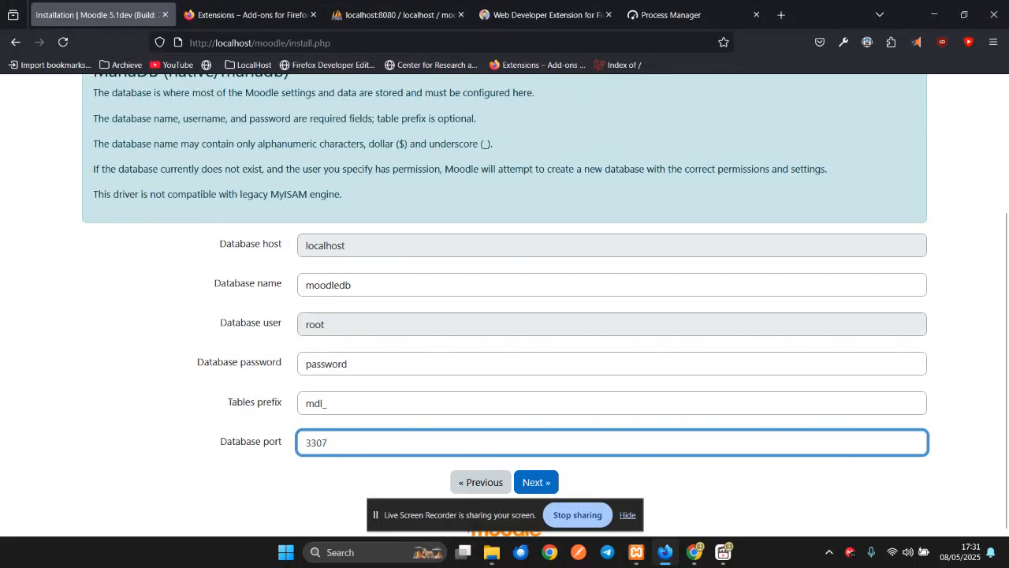
click(394, 413)
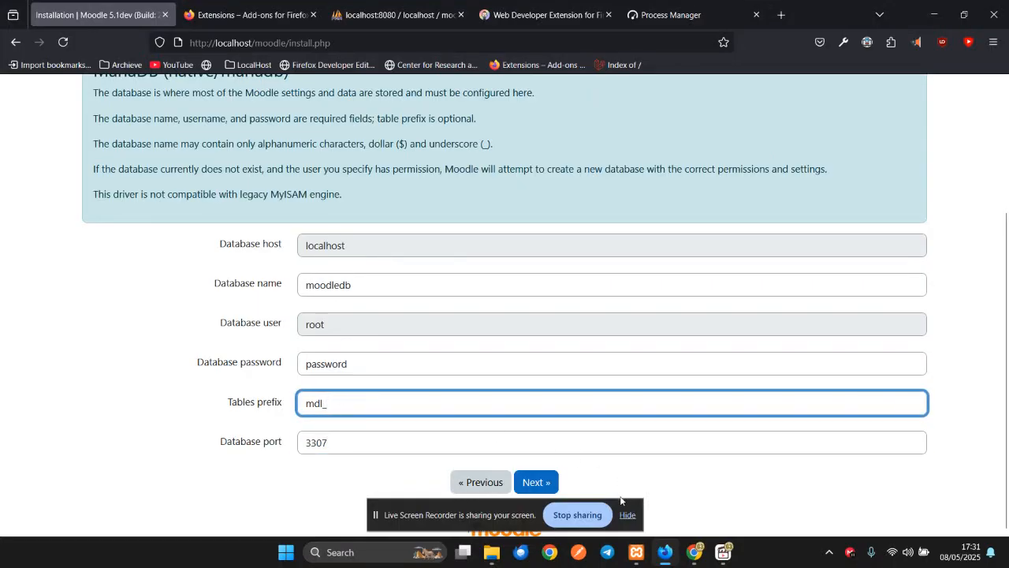
- Resubmit the database settings after the expired page and accept the Moodle copyright conditions
click(537, 487)
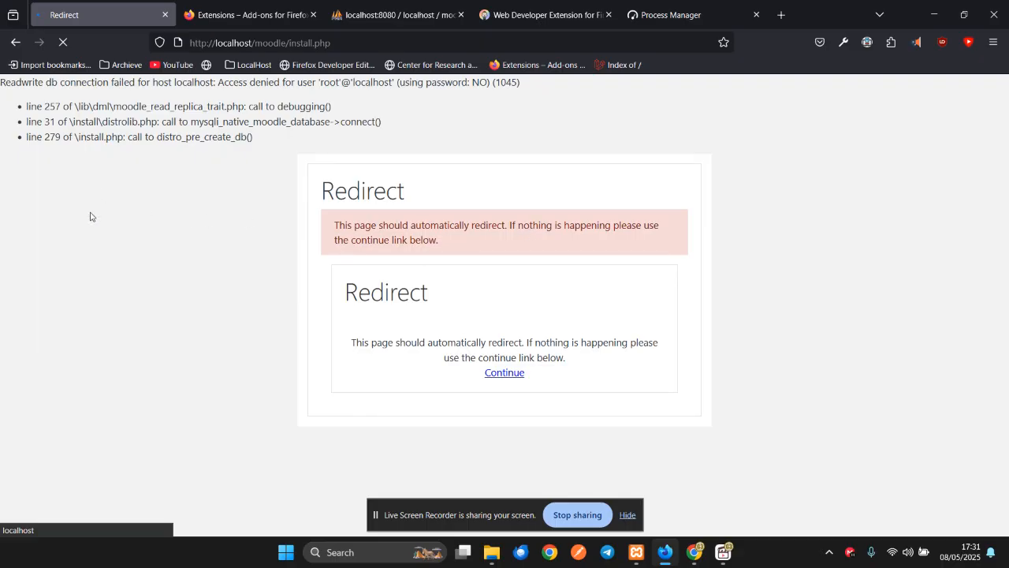
click(15, 43)
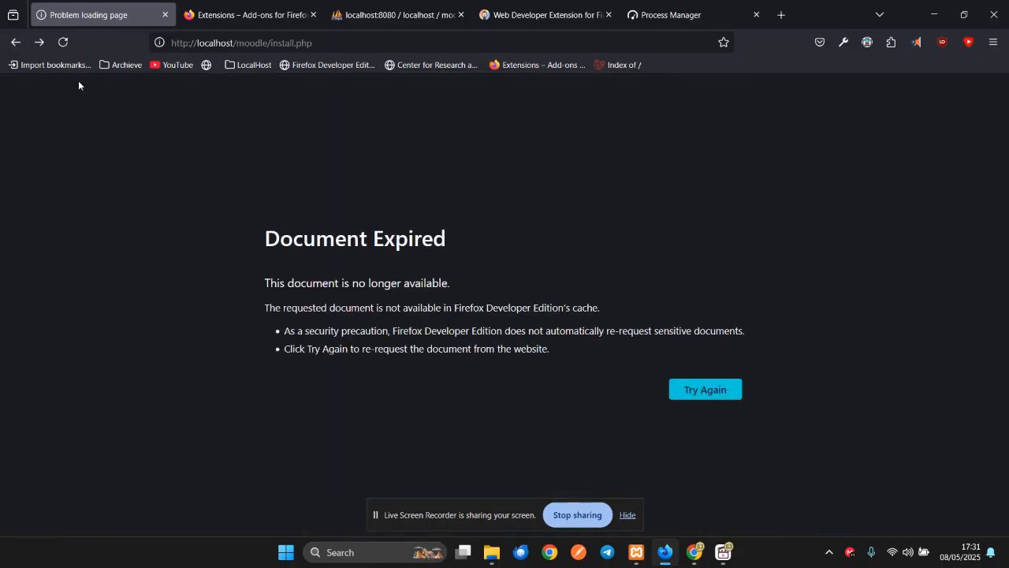
click(63, 44)
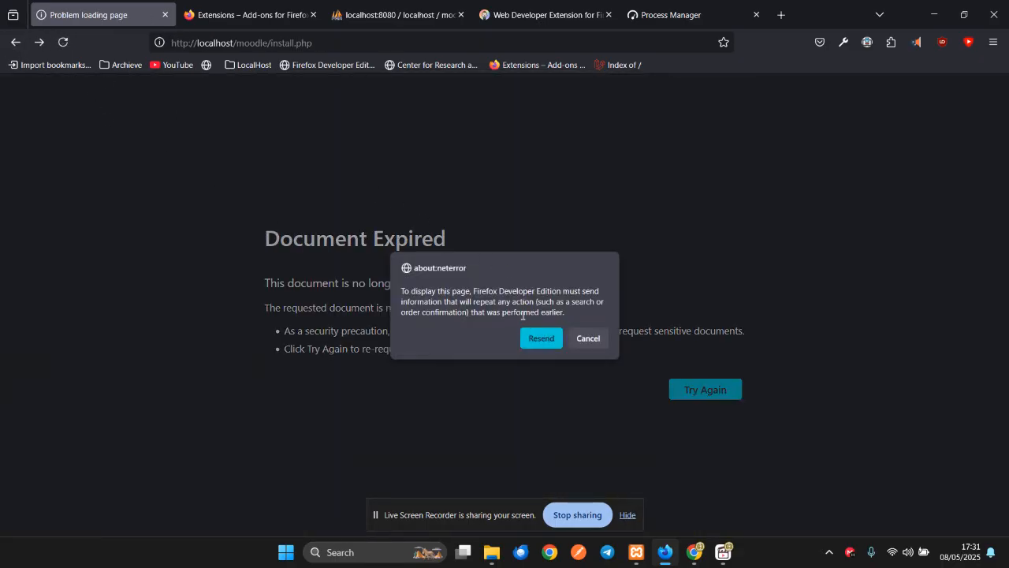
click(529, 341)
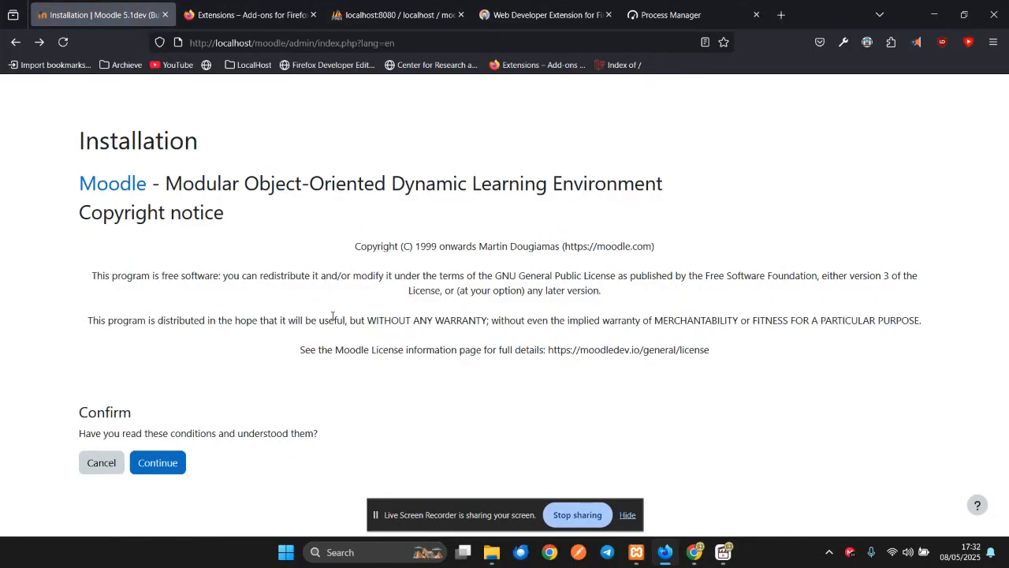
click(168, 465)
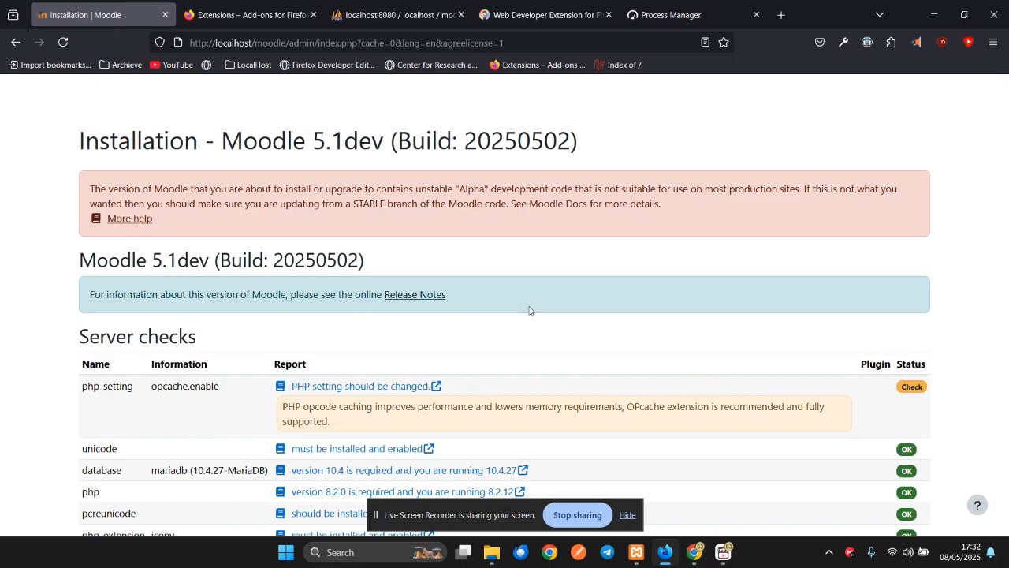
- Select 'max_input_vars' in the failing server check that requires at least 5000
scroll(558, 309, down, 10)
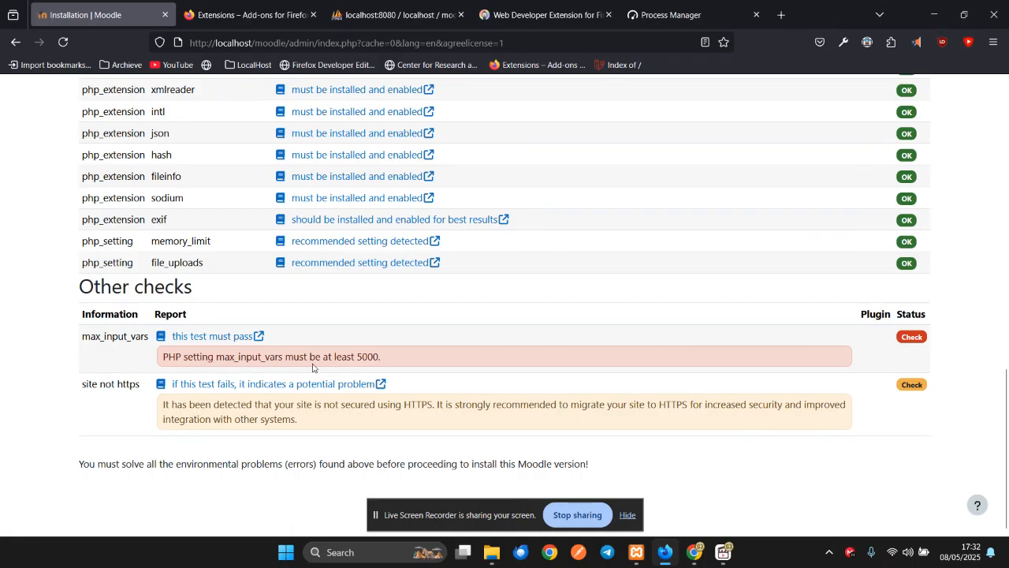
drag(386, 361, 359, 356)
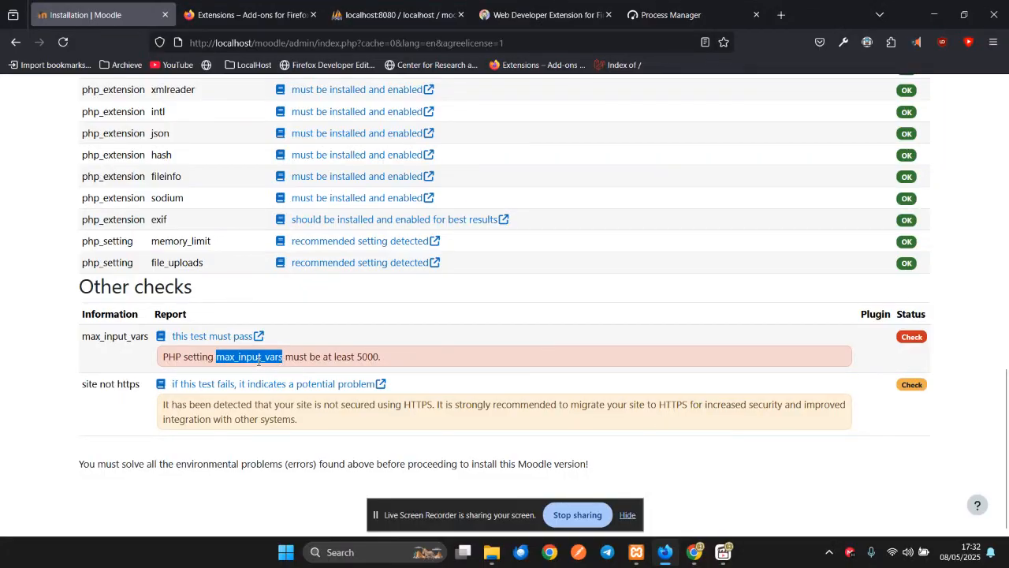
right_click(258, 359)
- Copy 'max_input_vars' and open the PHP folder via Apache's Config in XAMPP Control Panel
click(294, 29)
click(636, 551)
click(313, 74)
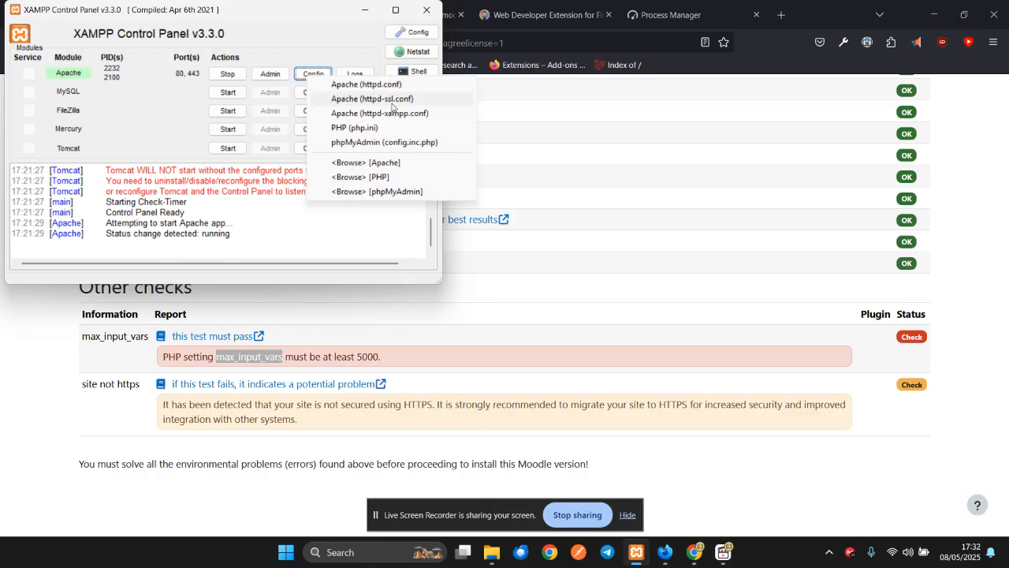
click(394, 177)
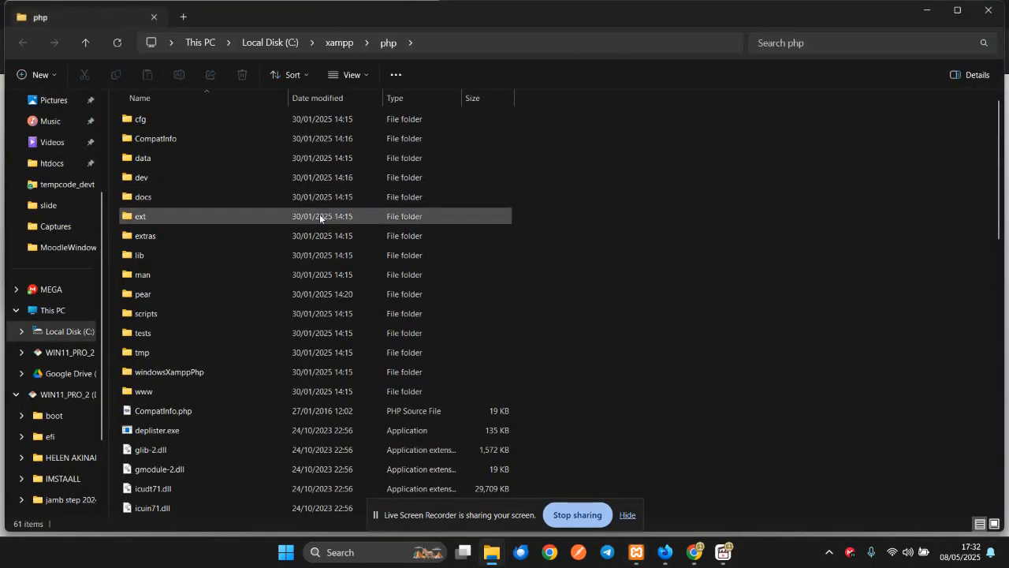
- Open php.ini from C:\xampp\php in Notepad++
scroll(235, 385, down, 5)
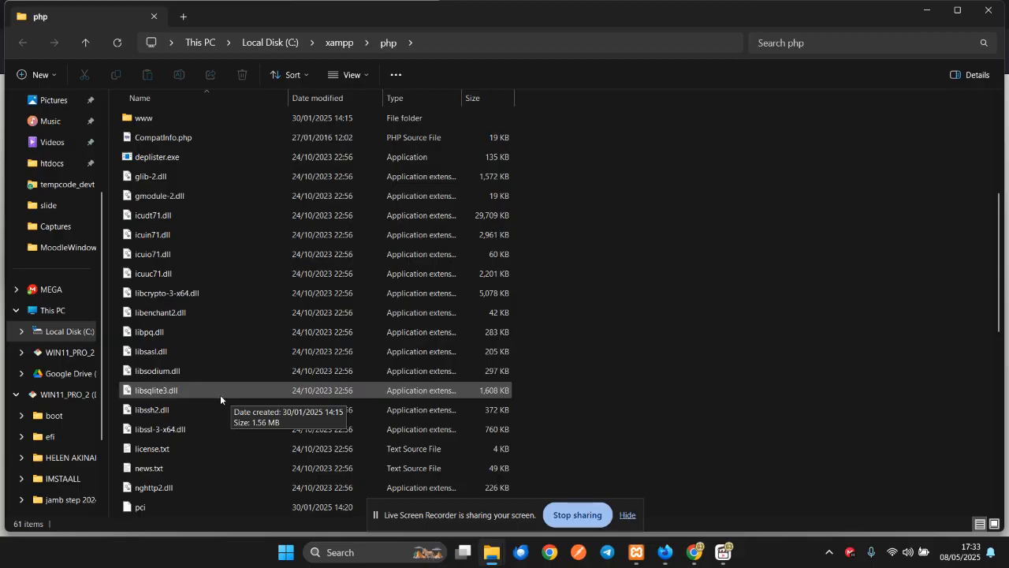
scroll(220, 394, up, 3)
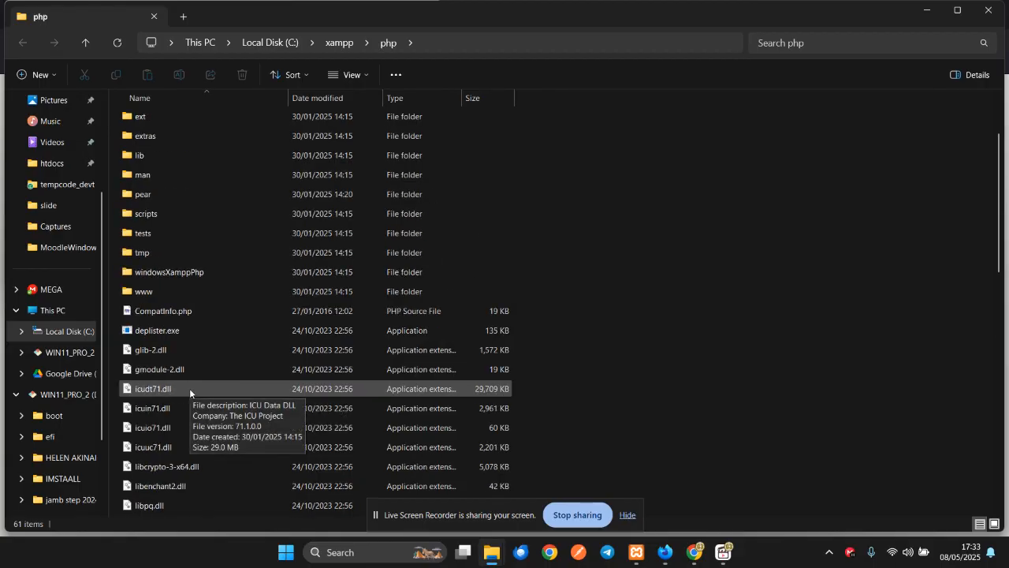
scroll(189, 388, down, 3)
scroll(193, 404, down, 4)
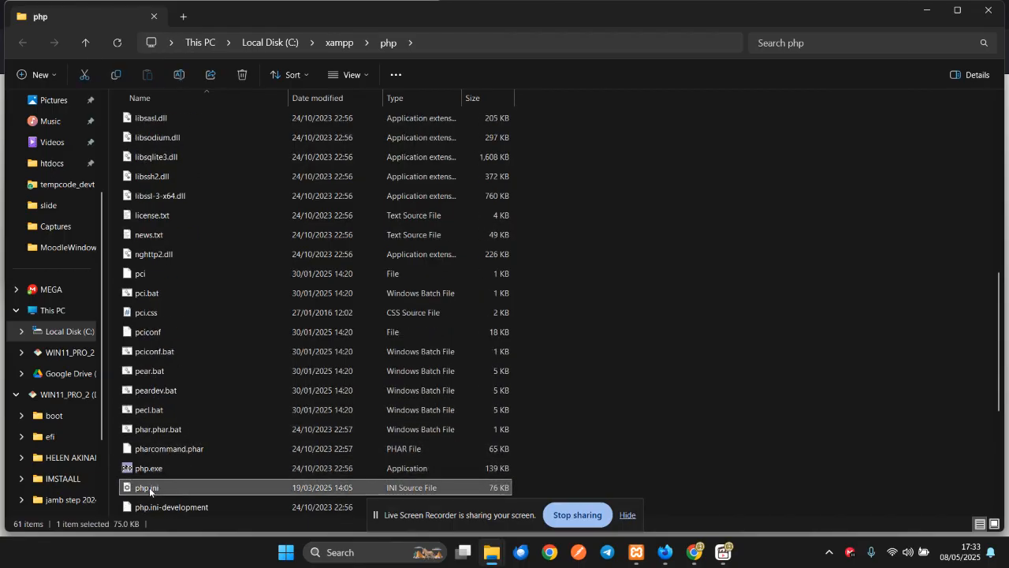
right_click(149, 487)
click(188, 448)
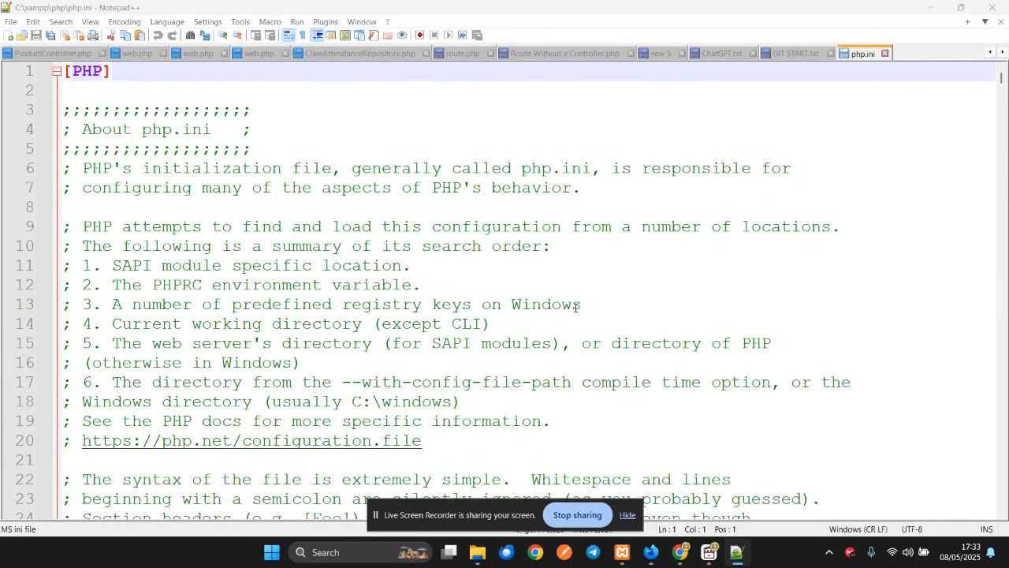
- Find the max_input_vars line in php.ini by searching for the pasted name
key(ctrl+f)
key(ctrl+v)
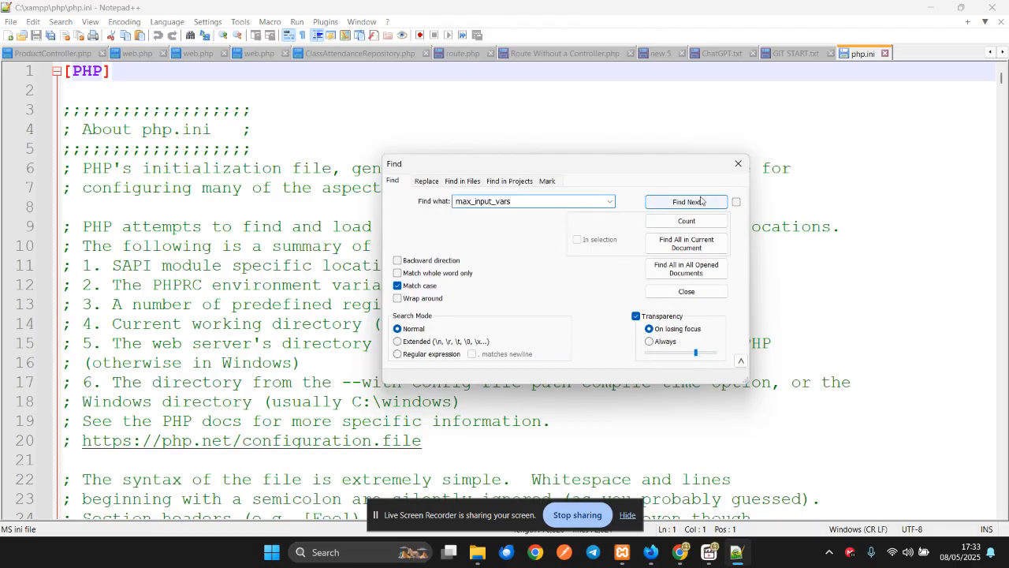
click(673, 202)
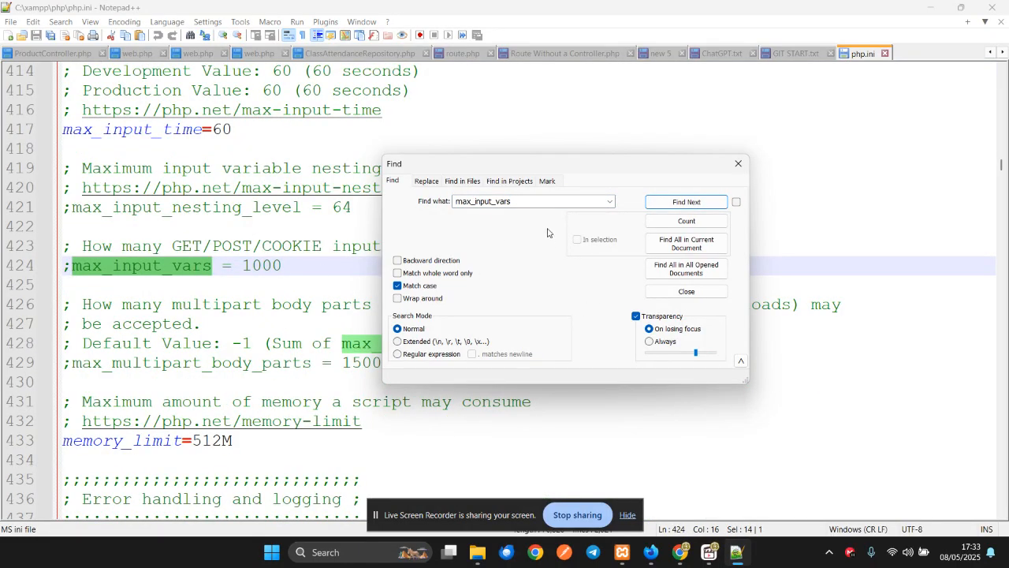
drag(541, 170, 714, 205)
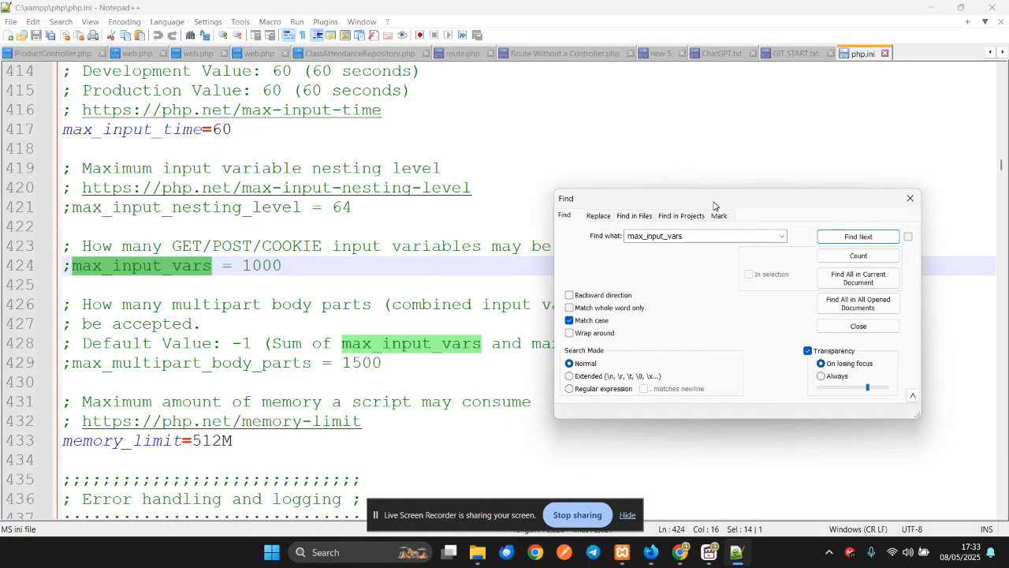
click(842, 238)
click(843, 239)
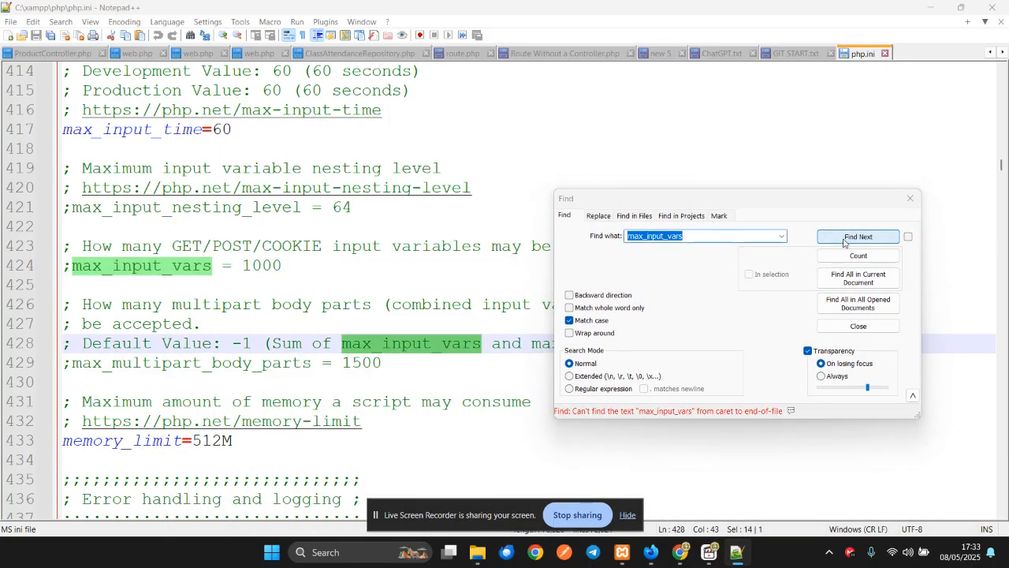
- Uncomment max_input_vars, change its value from 1000 to 5000, and save php.ini
click(71, 268)
key(BackSpace)
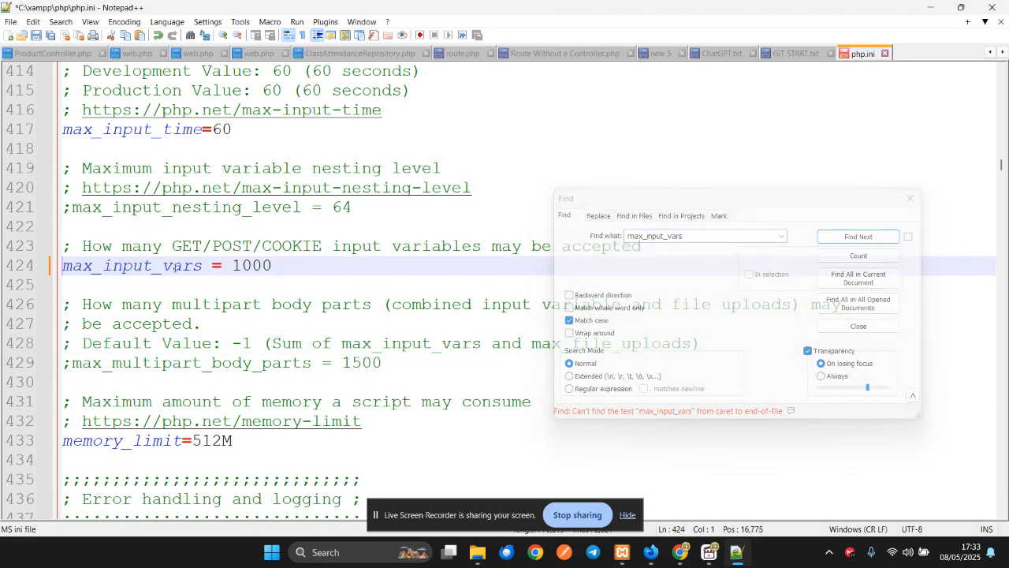
click(237, 265)
key(BackSpace)
text(5)
key(ctrl+s)
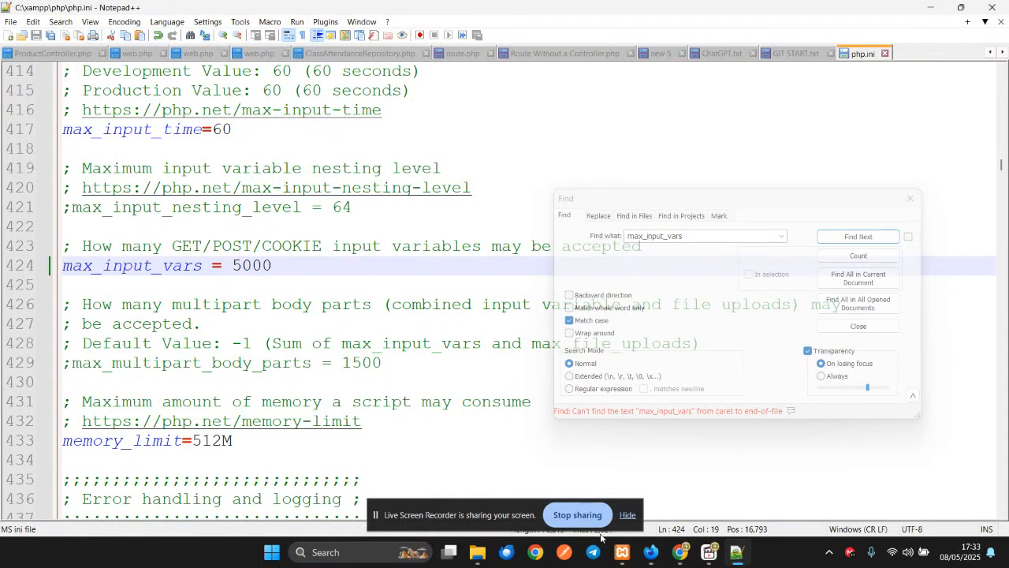
click(622, 552)
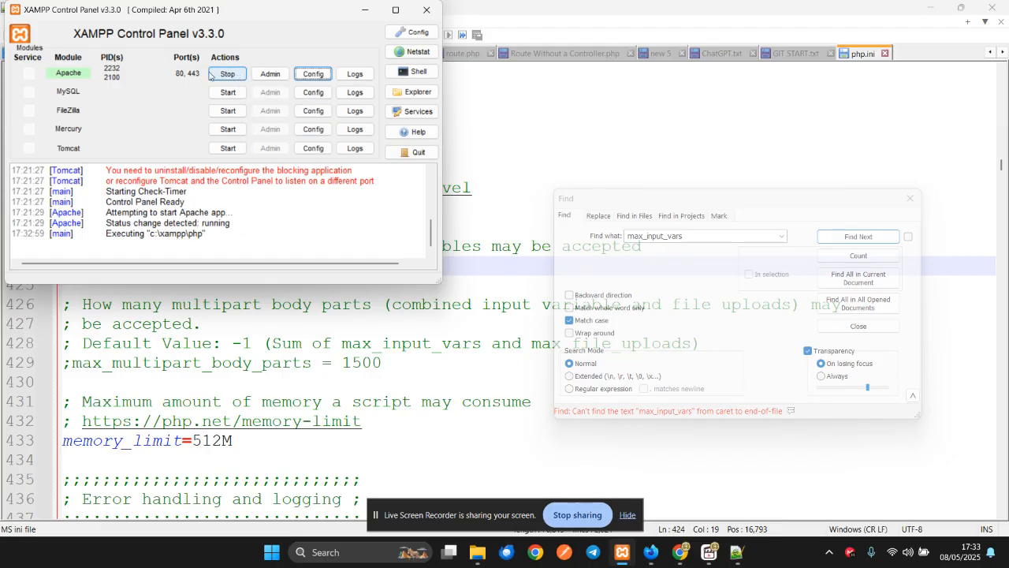
- Stop and start Apache in XAMPP, then bring the Moodle installation page back up in Firefox
click(225, 75)
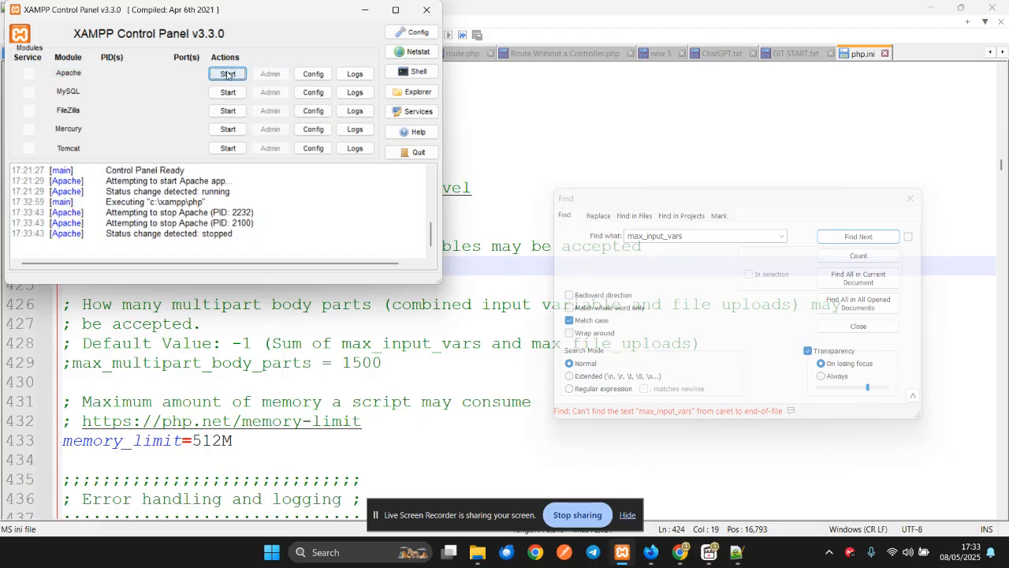
click(225, 74)
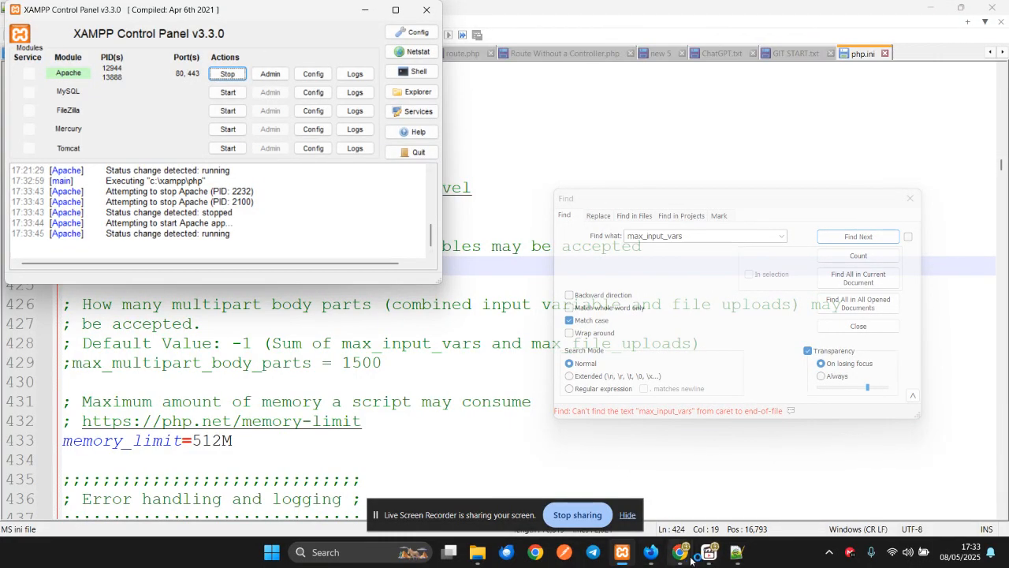
mouse_move(685, 556)
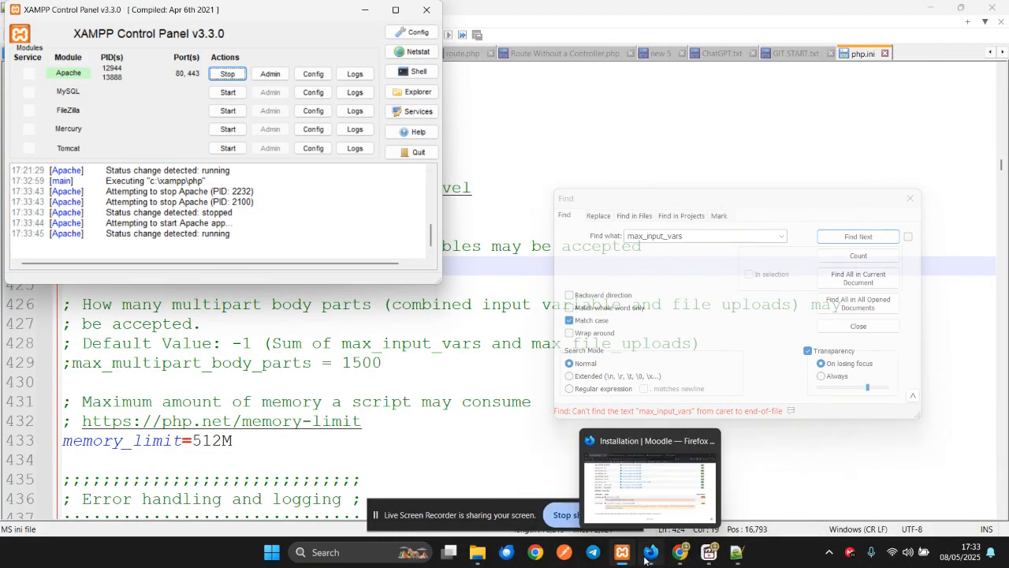
click(651, 552)
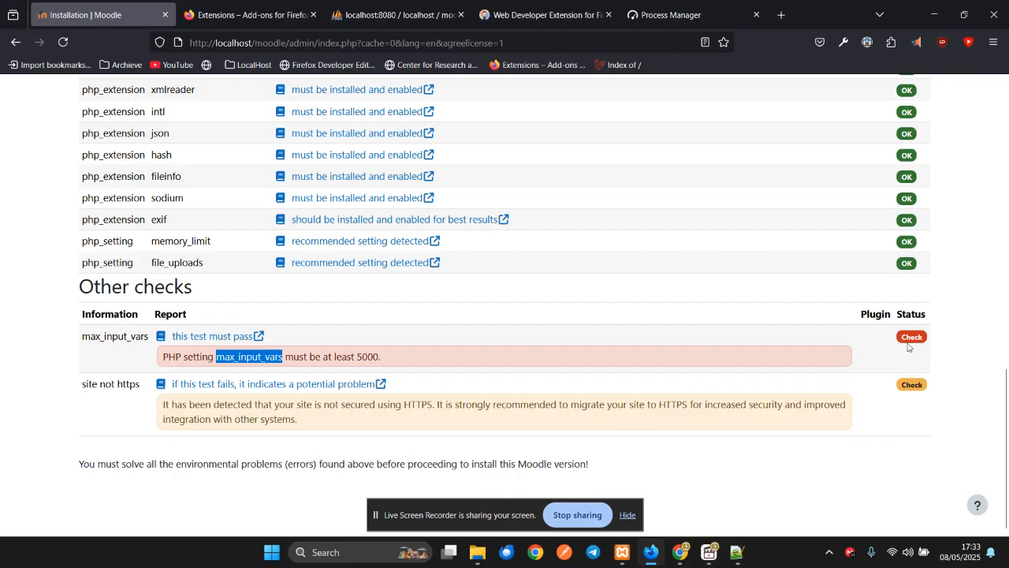
- Read the documentation on the max_input_vars requirement, then go back to the installation tab
click(910, 338)
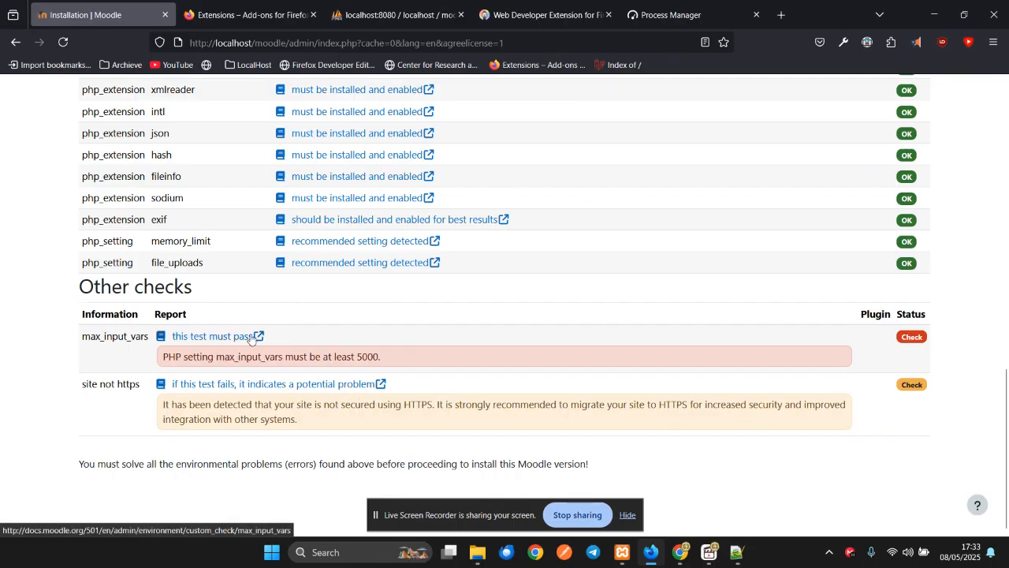
scroll(324, 341, up, 5)
scroll(324, 341, up, 4)
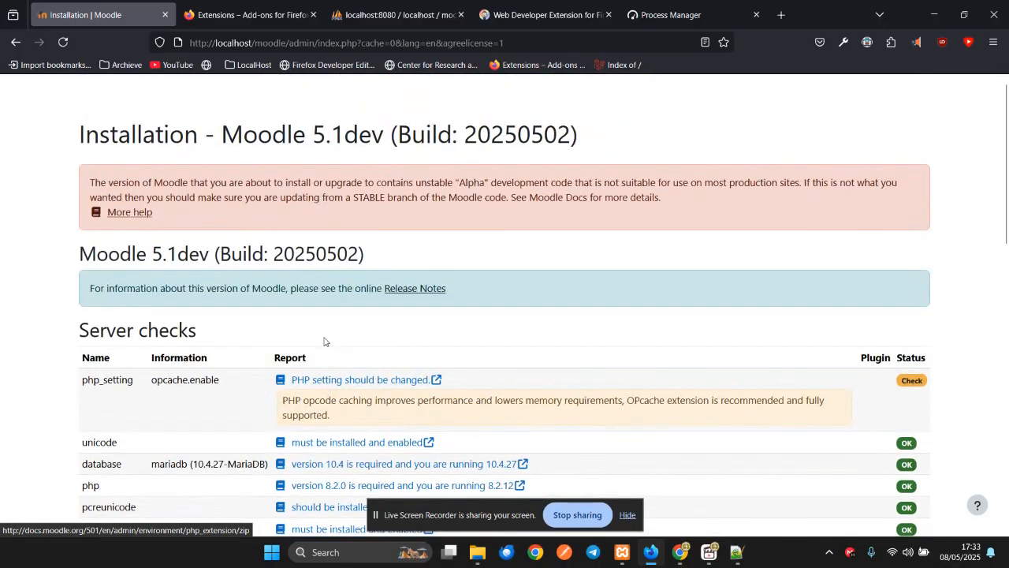
scroll(368, 326, down, 2)
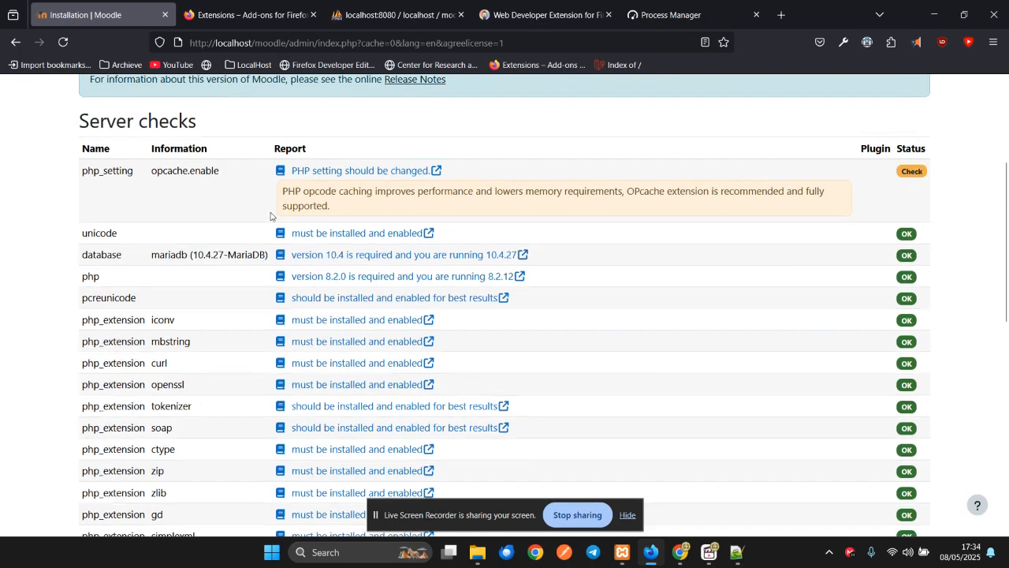
scroll(362, 276, down, 5)
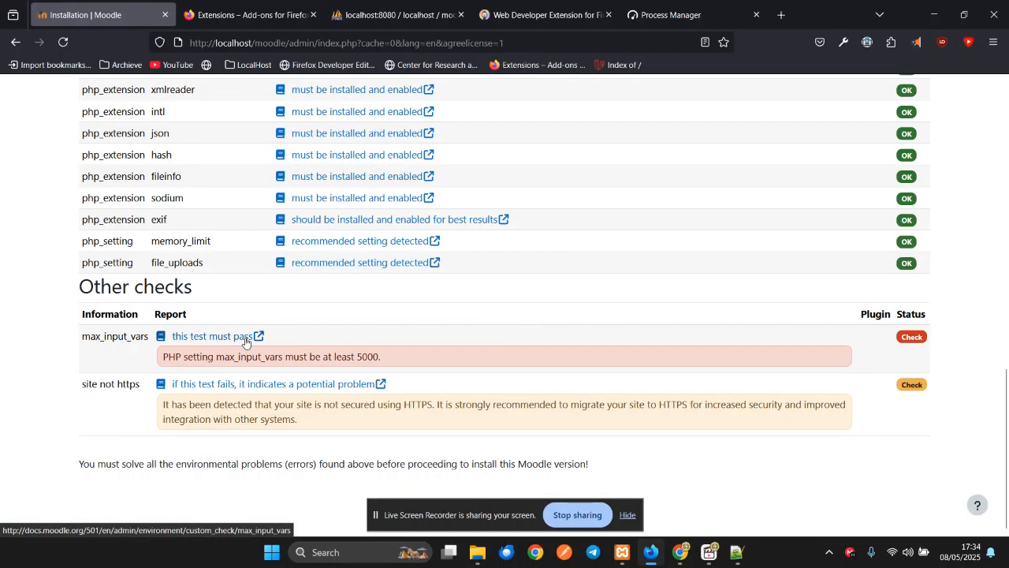
click(246, 342)
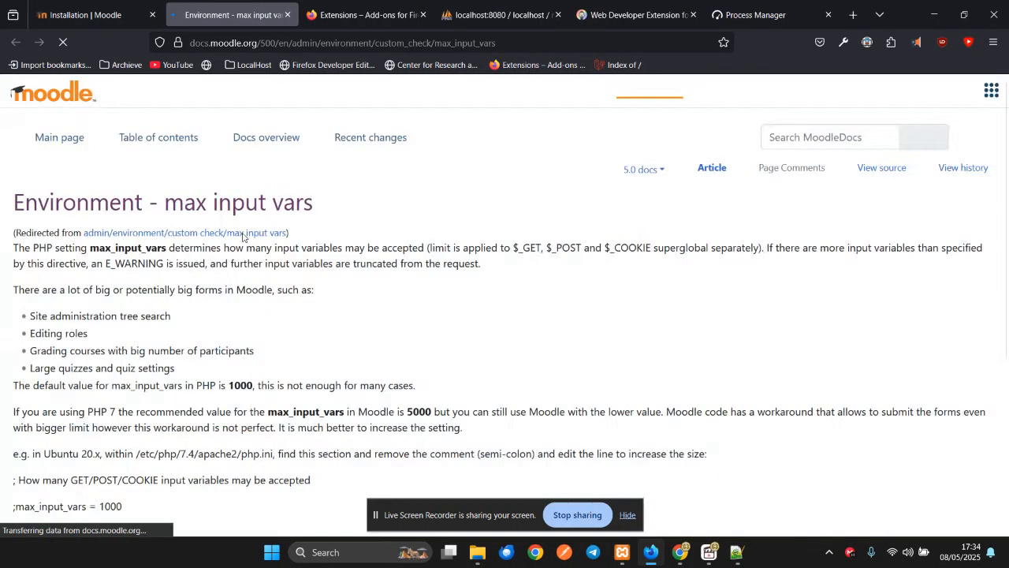
click(86, 14)
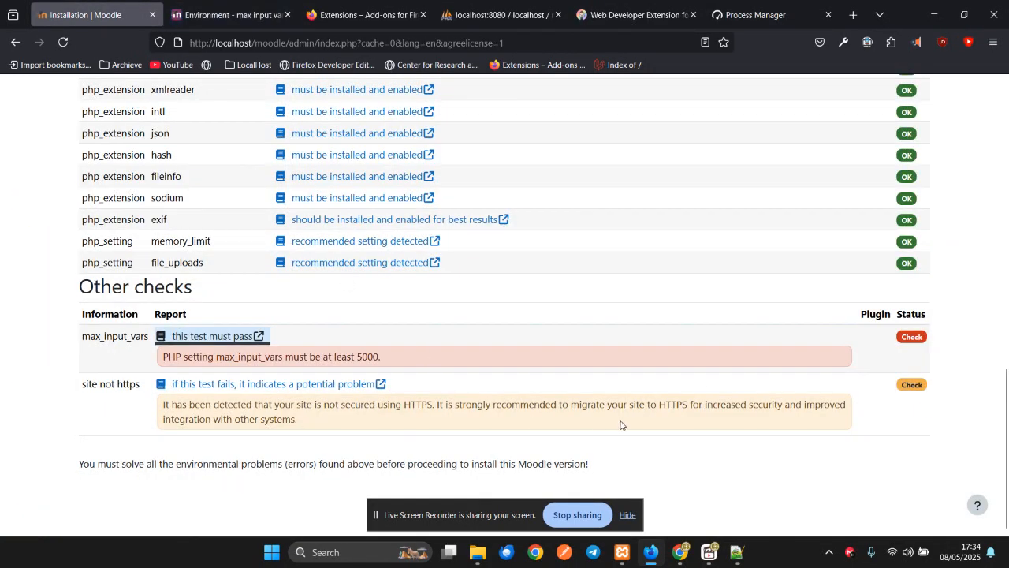
- Reload the installer page and confirm the server checks now pass
drag(1007, 462, 1007, 172)
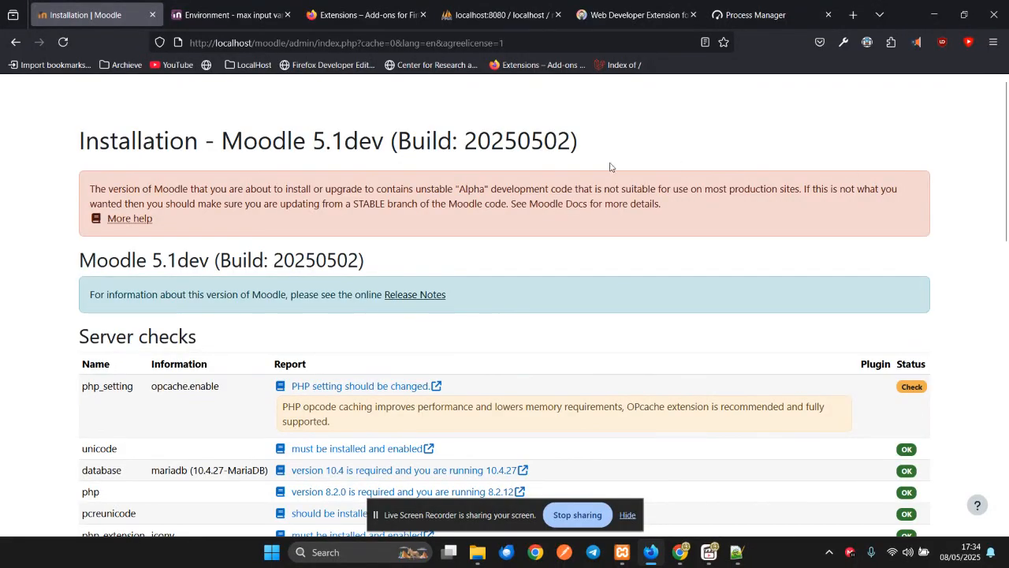
click(62, 43)
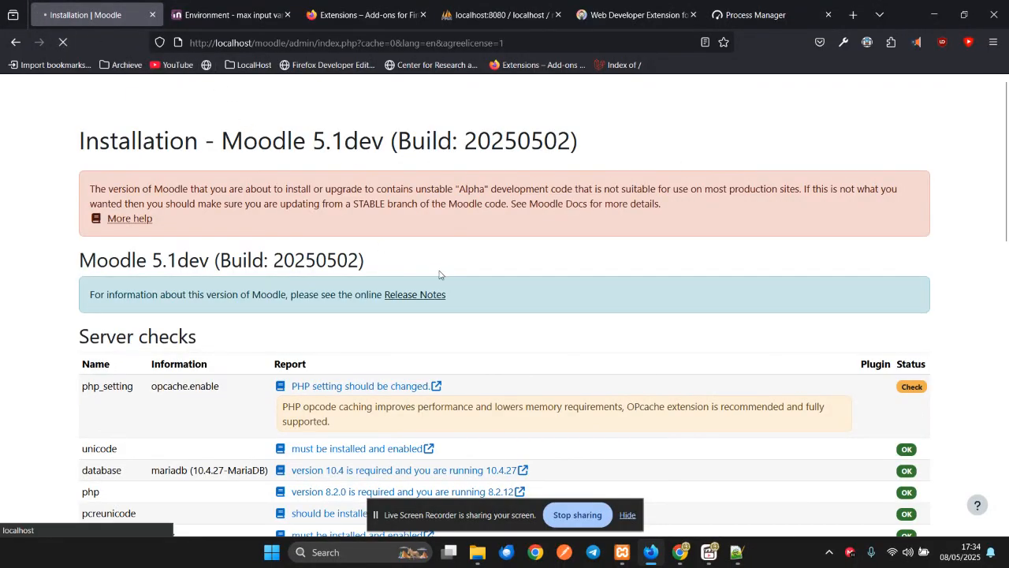
scroll(439, 275, down, 10)
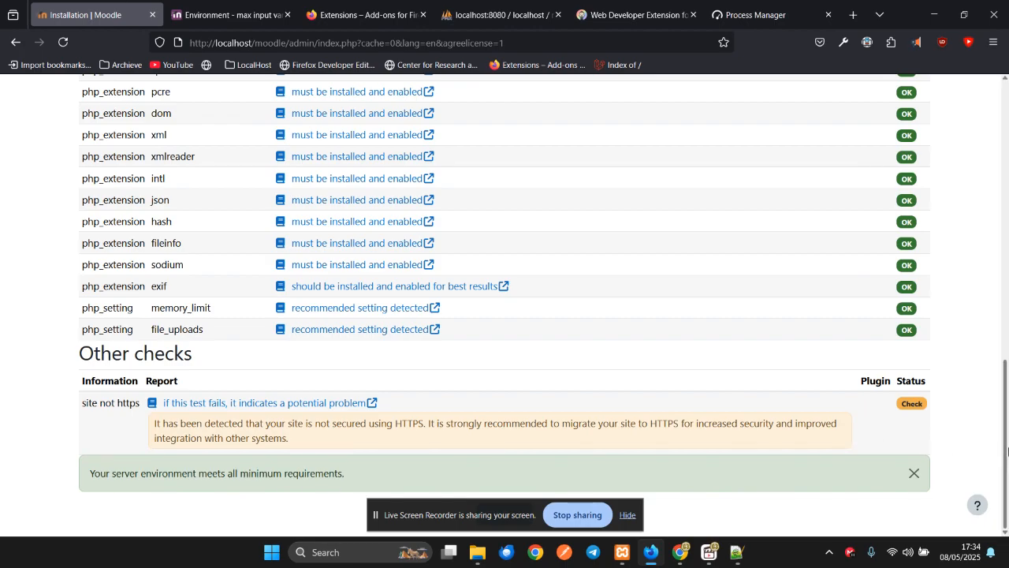
drag(1007, 450, 1000, 469)
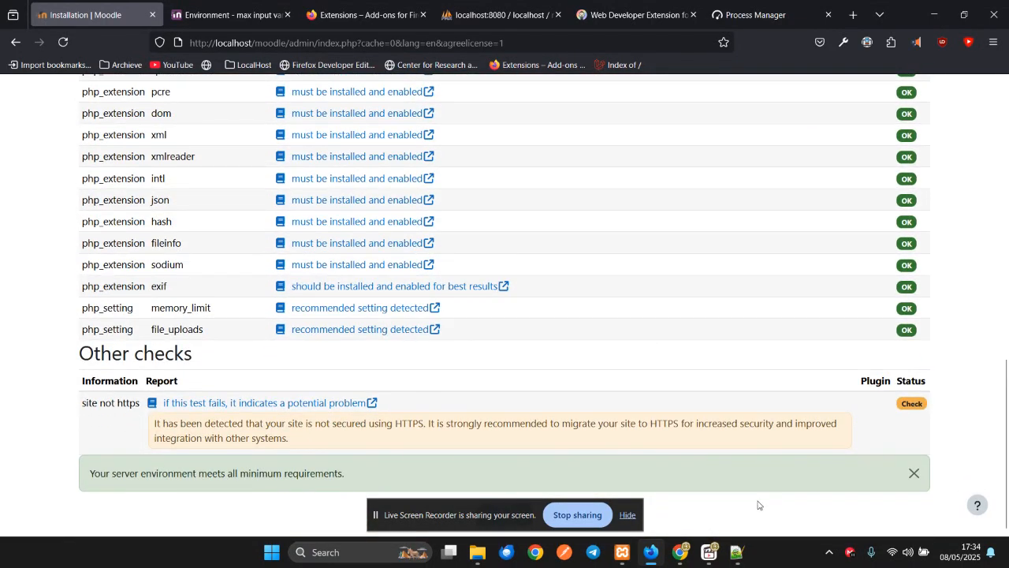
drag(472, 508, 223, 511)
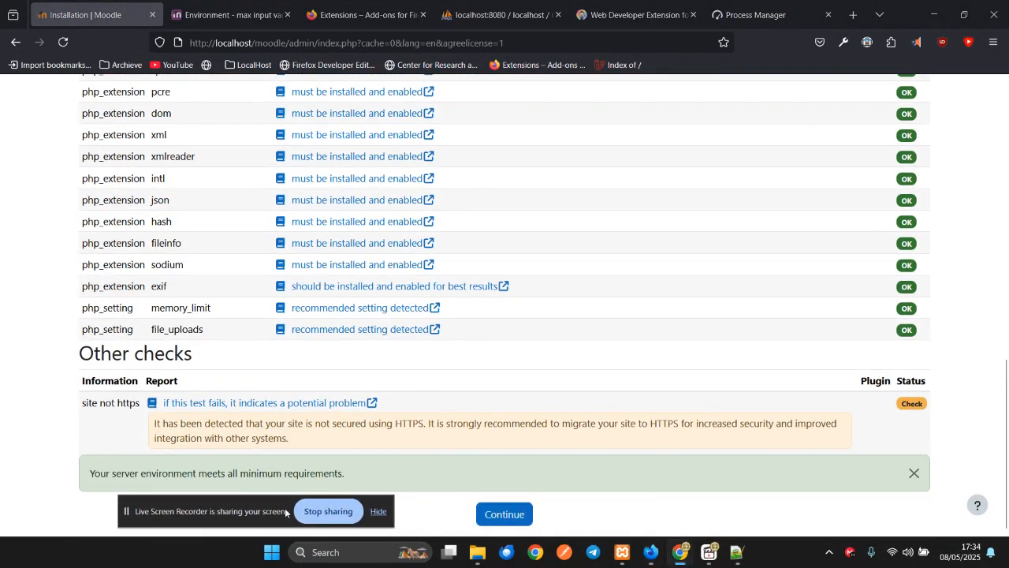
- Continue past the environment checks and check that moodledb in phpMyAdmin is still empty while installing
click(509, 516)
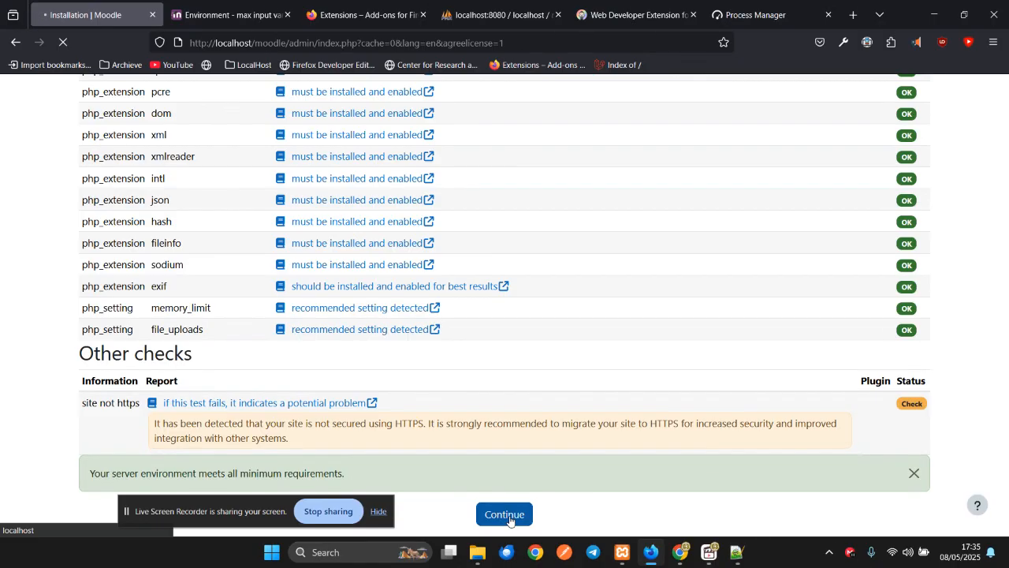
click(497, 14)
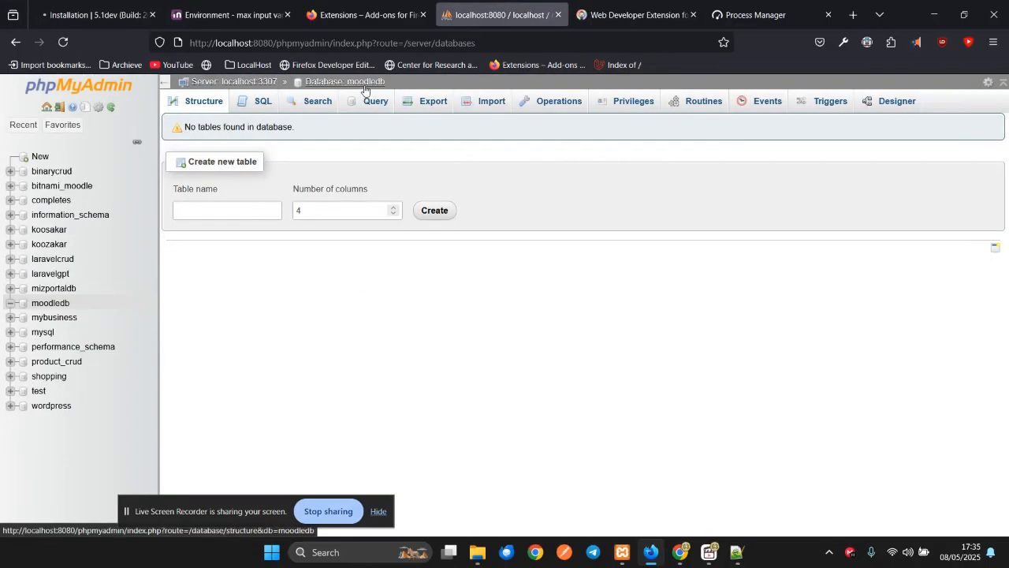
click(122, 14)
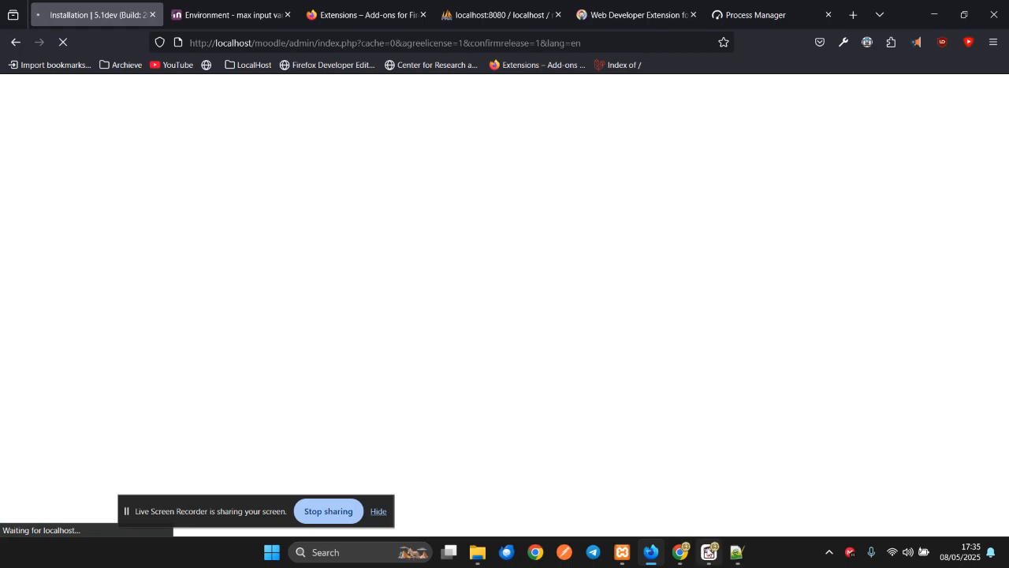
- Review the factor_* Success results and continue to the administrator account setup page
click(709, 552)
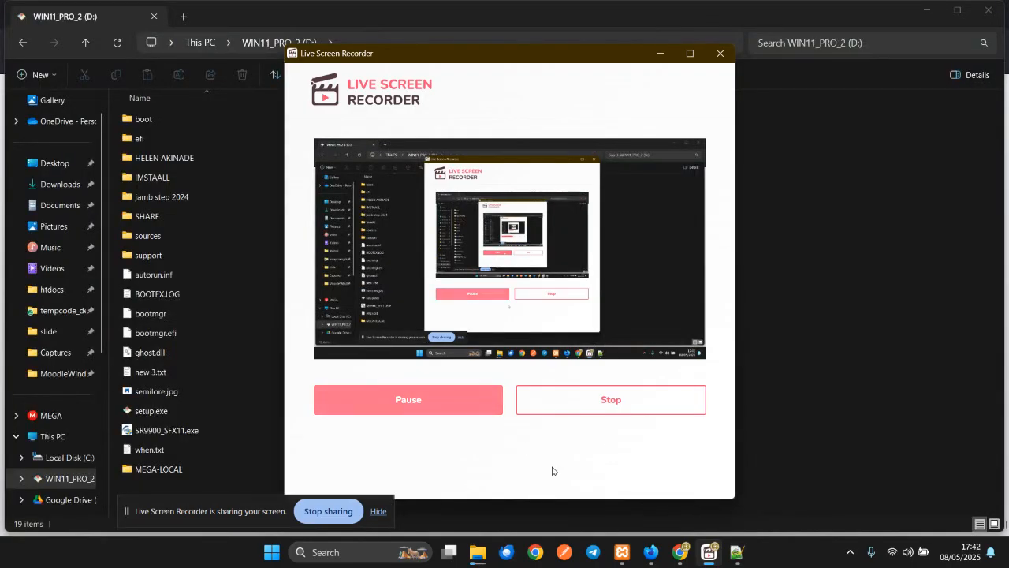
click(650, 552)
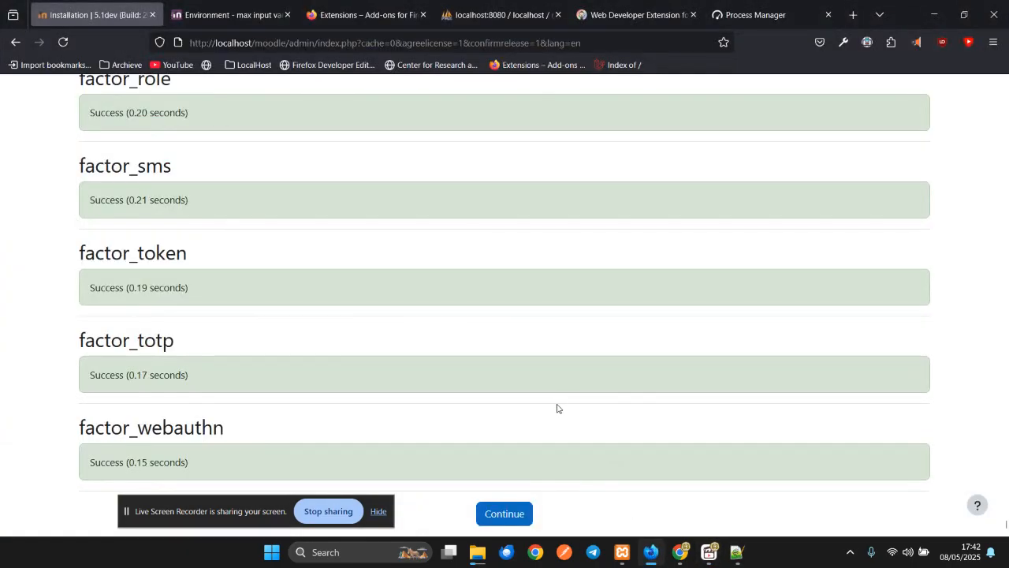
scroll(557, 408, up, 3)
scroll(557, 412, down, 2)
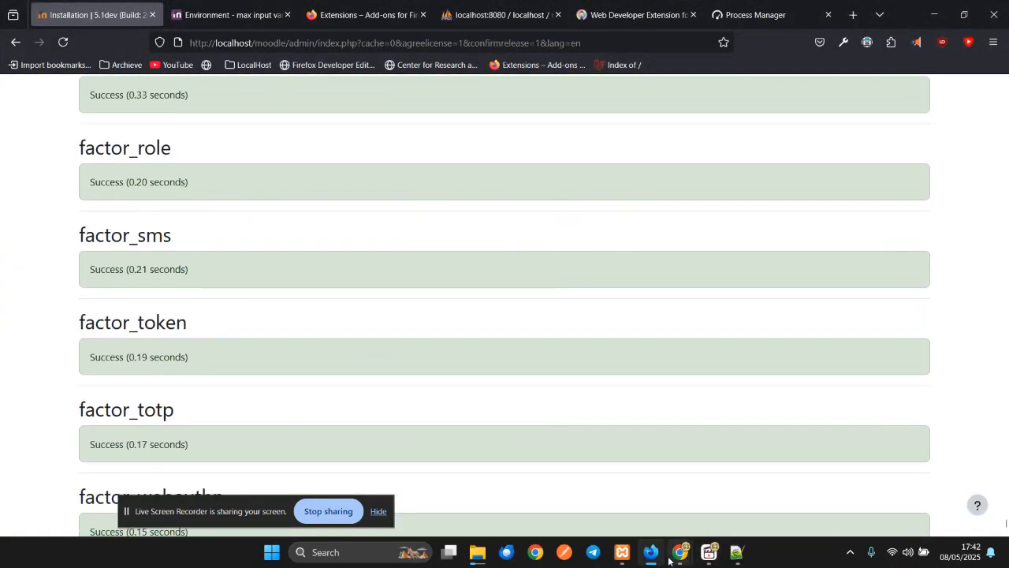
click(712, 554)
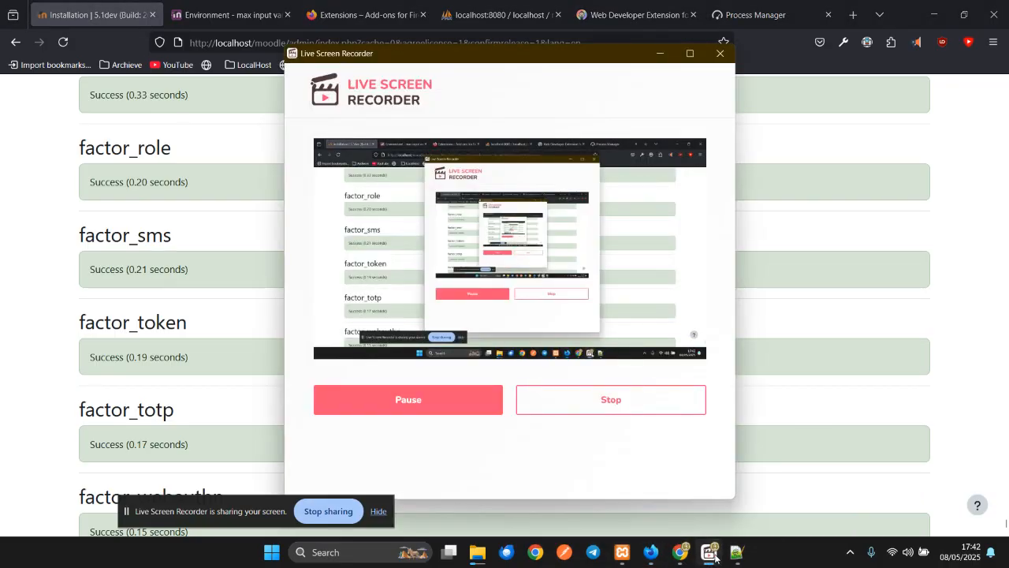
click(981, 319)
scroll(482, 422, down, 2)
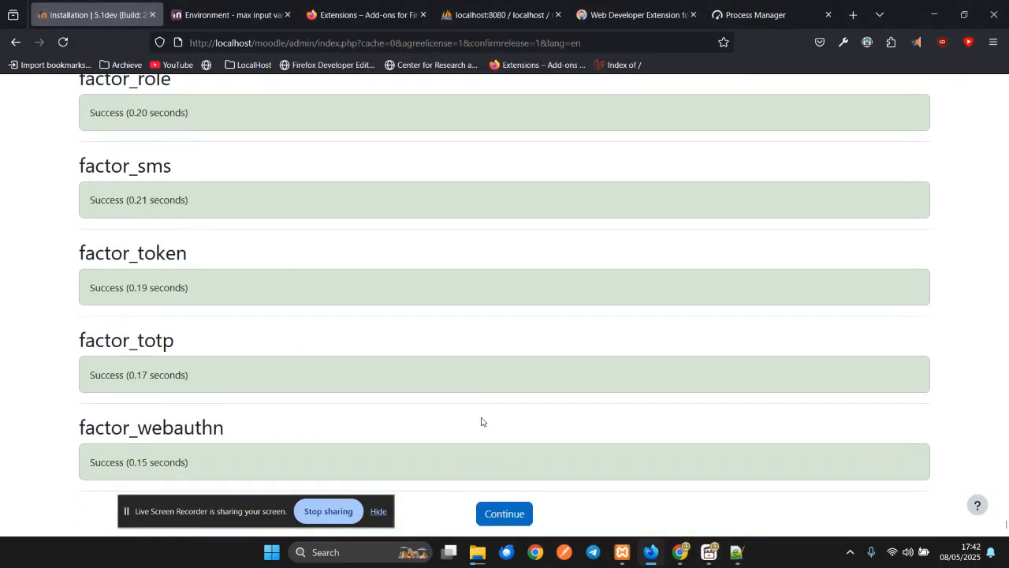
click(497, 514)
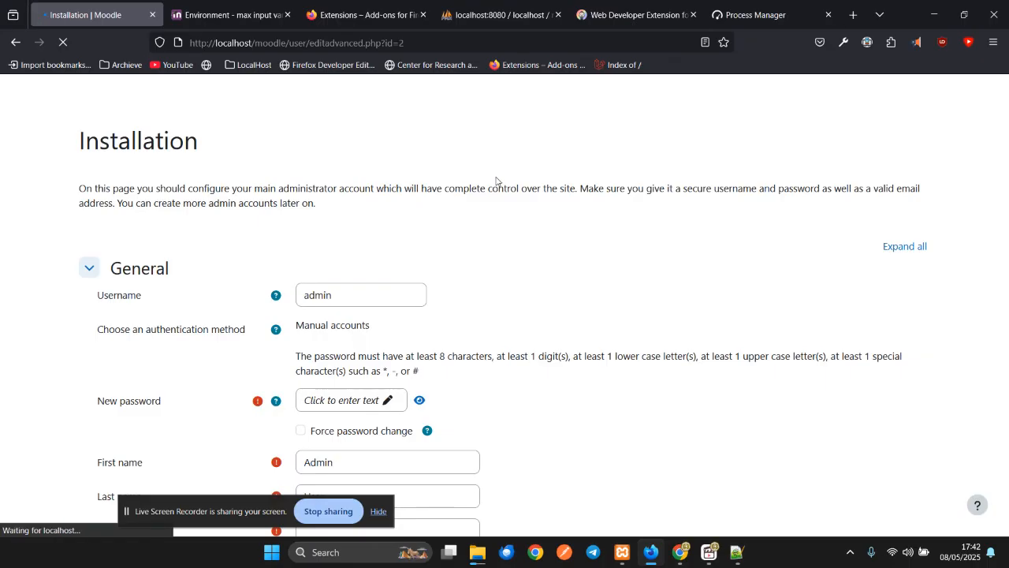
scroll(416, 302, down, 1)
- Enter a new administrator password and reveal it as plain text
scroll(416, 301, down, 2)
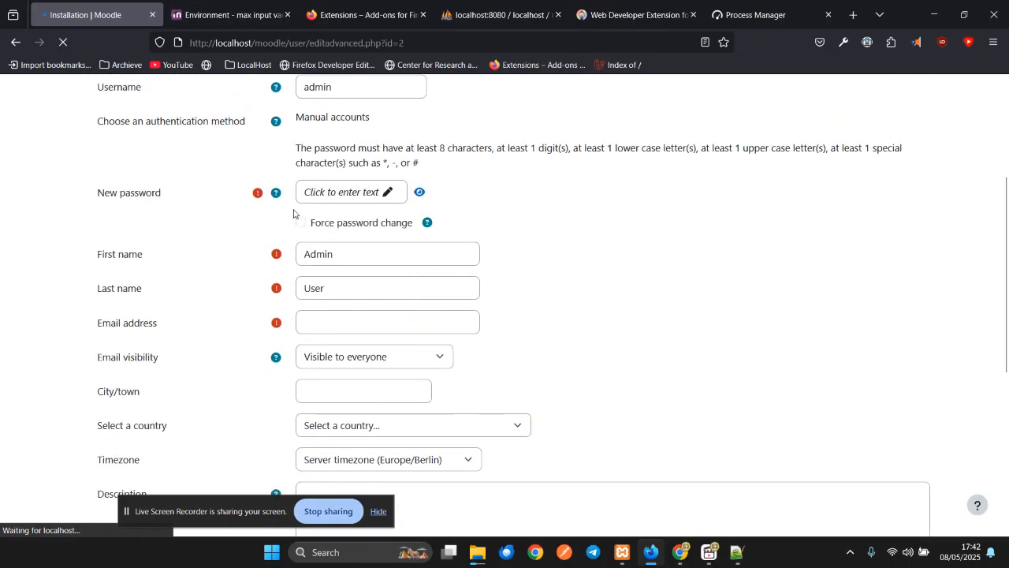
click(336, 194)
text(Admin123)
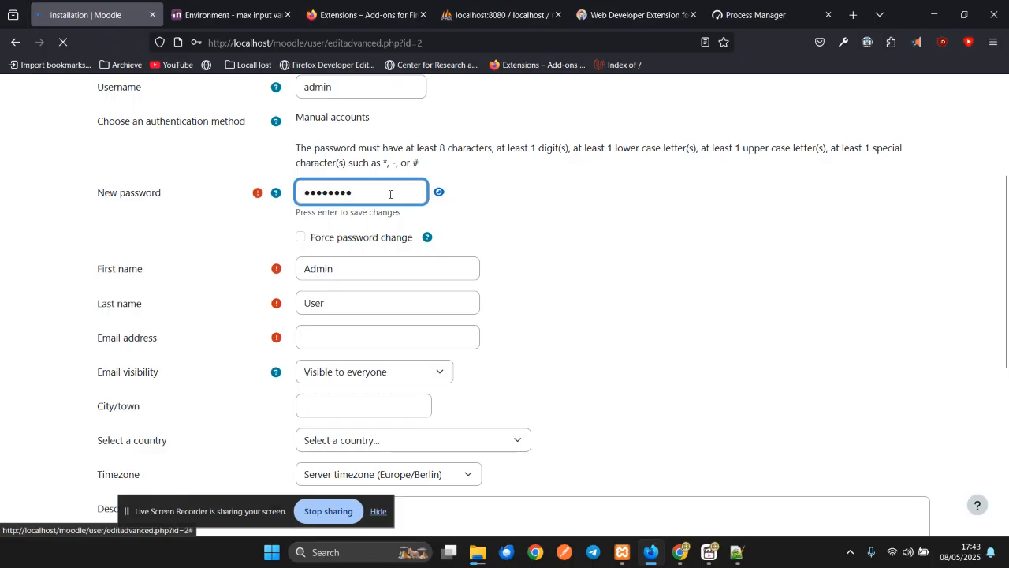
click(437, 193)
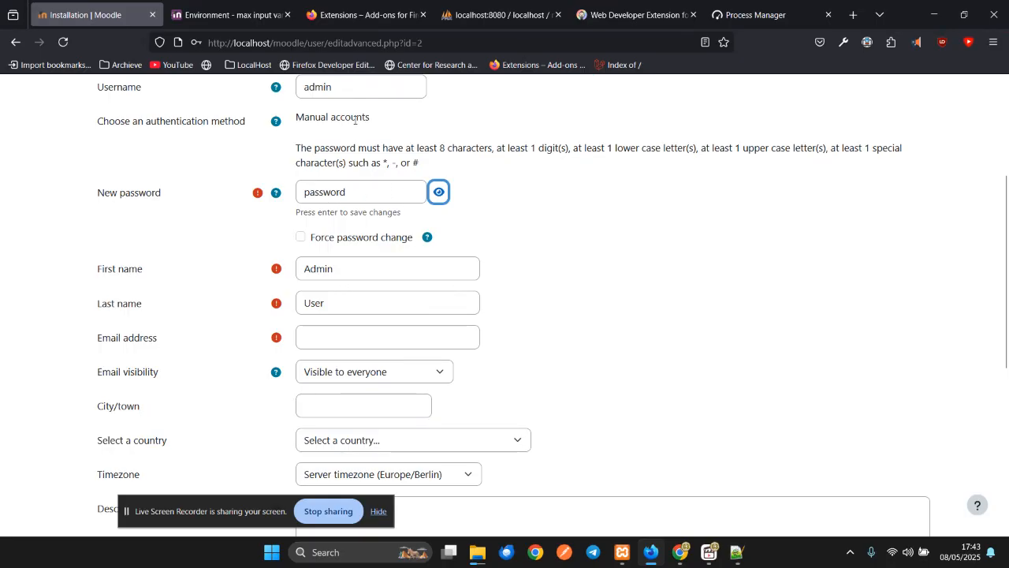
- Fill in the administrator's email address, correcting the mistyped domain
click(351, 339)
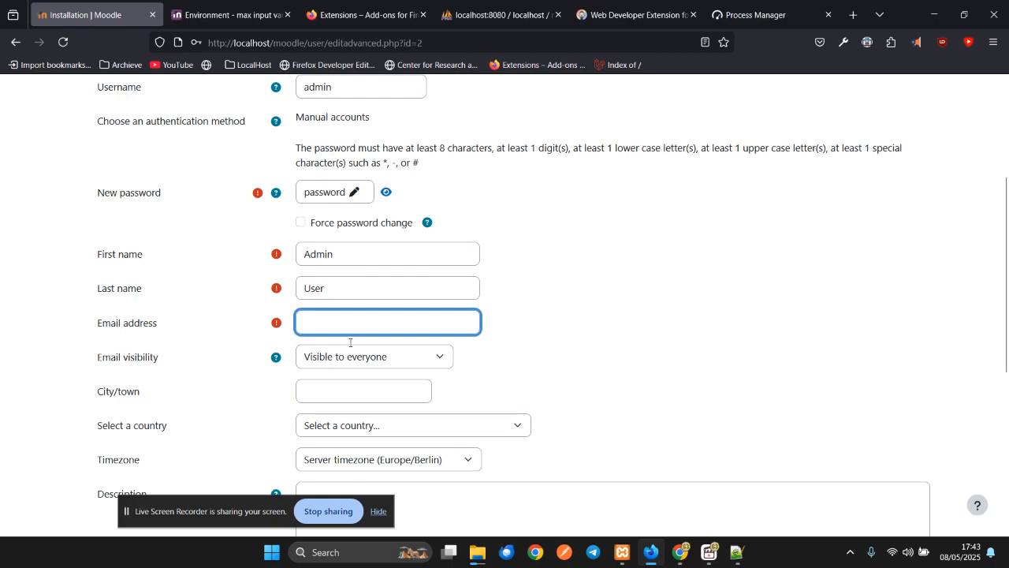
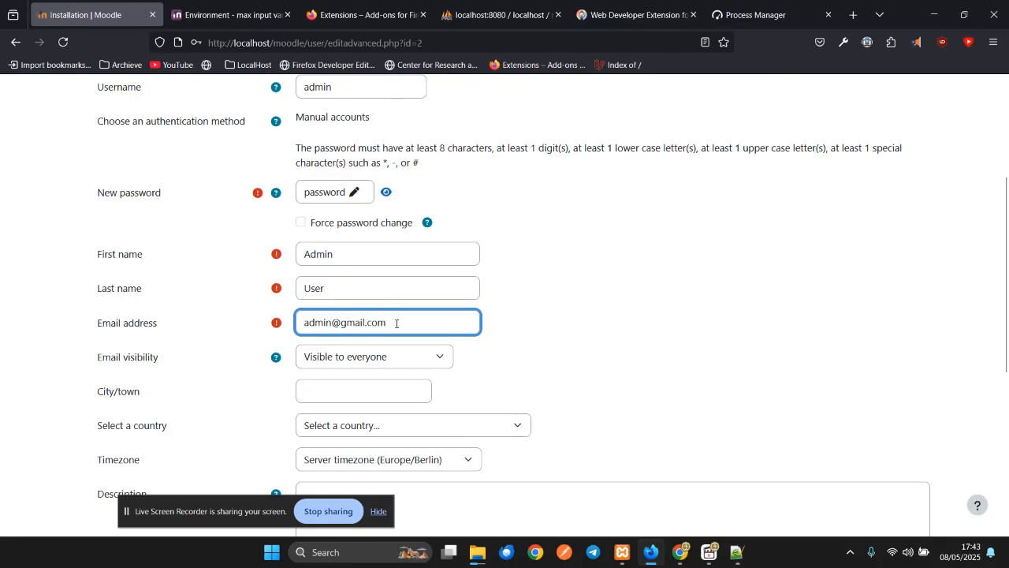
text(mail.com)
scroll(559, 322, down, 3)
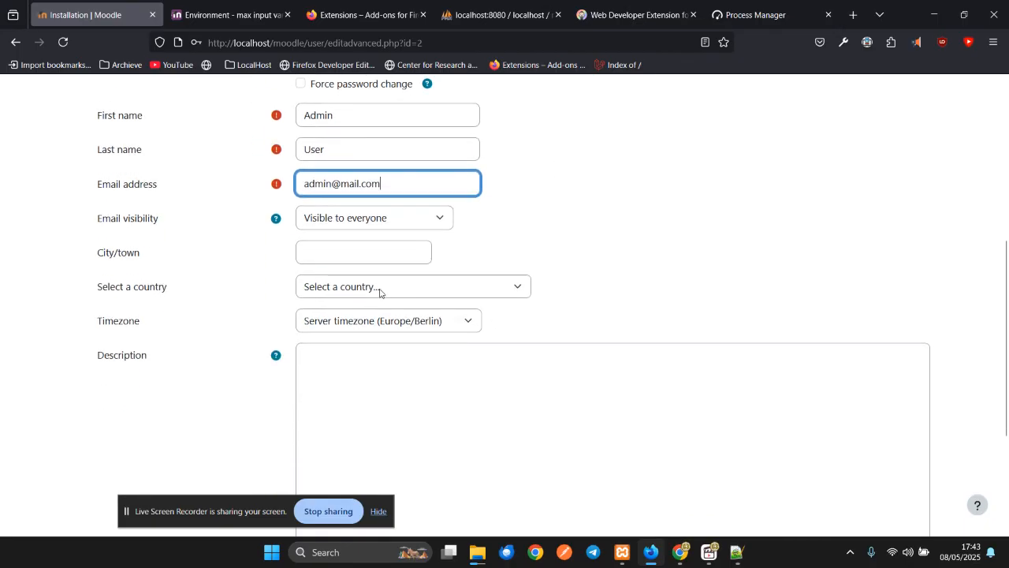
- Set the administrator's country to Nigeria
click(379, 290)
key(n)
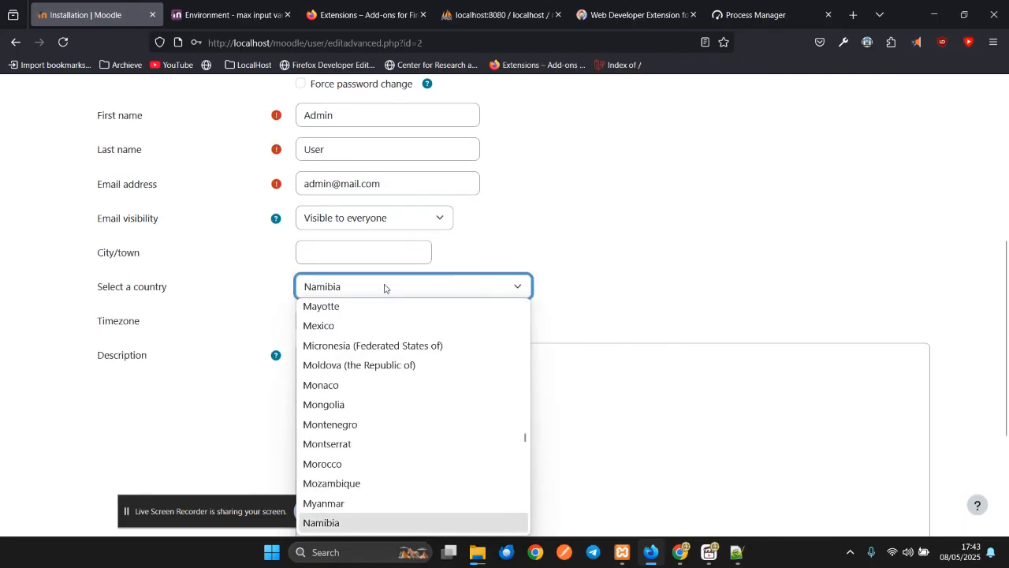
scroll(339, 365, down, 6)
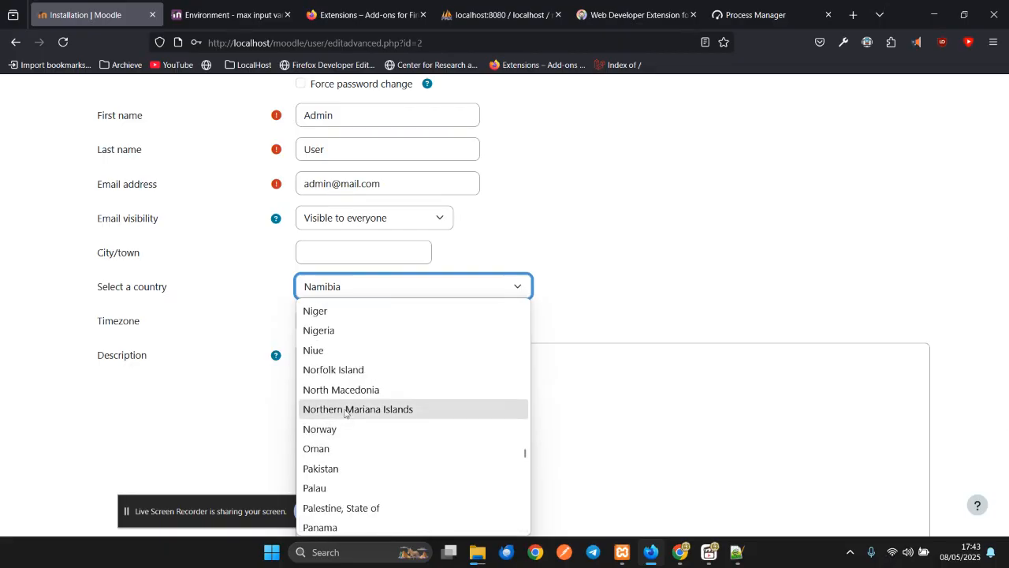
click(343, 331)
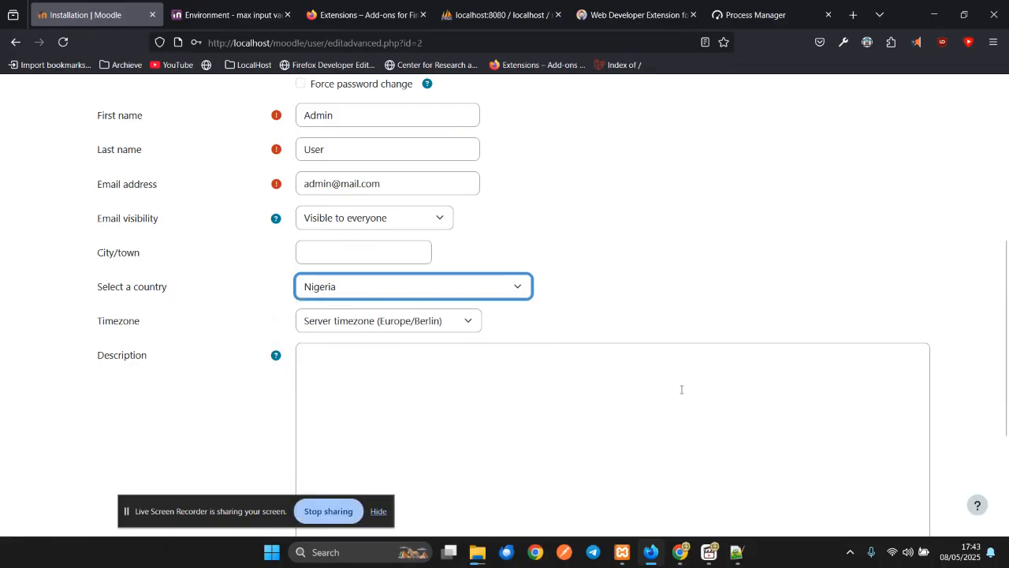
- Set the administrator's timezone to Africa/Lagos
click(402, 329)
scroll(408, 272, up, 3)
scroll(408, 273, up, 20)
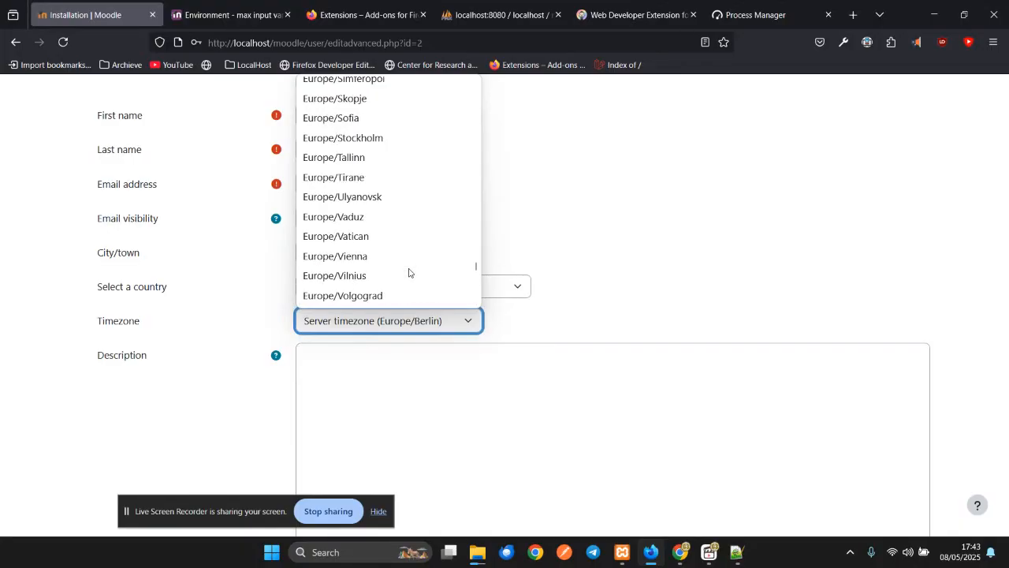
scroll(409, 273, up, 20)
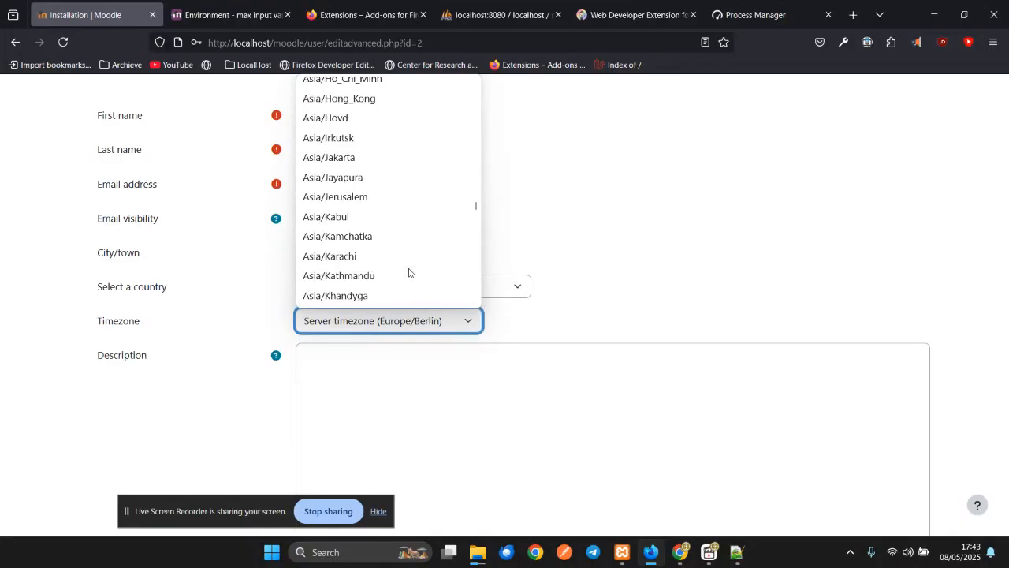
scroll(409, 272, up, 6)
scroll(408, 273, down, 6)
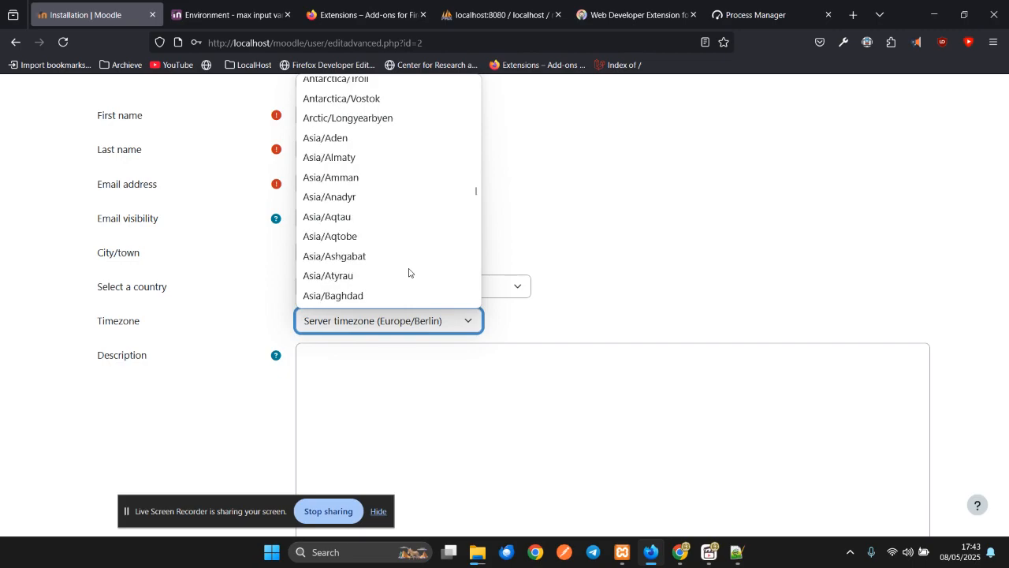
scroll(408, 272, up, 20)
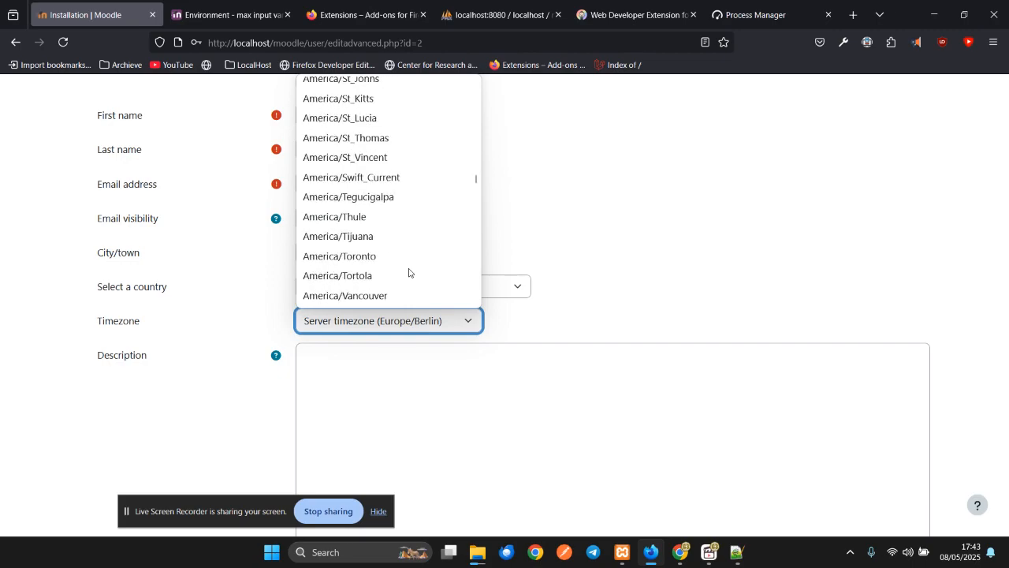
scroll(409, 273, up, 20)
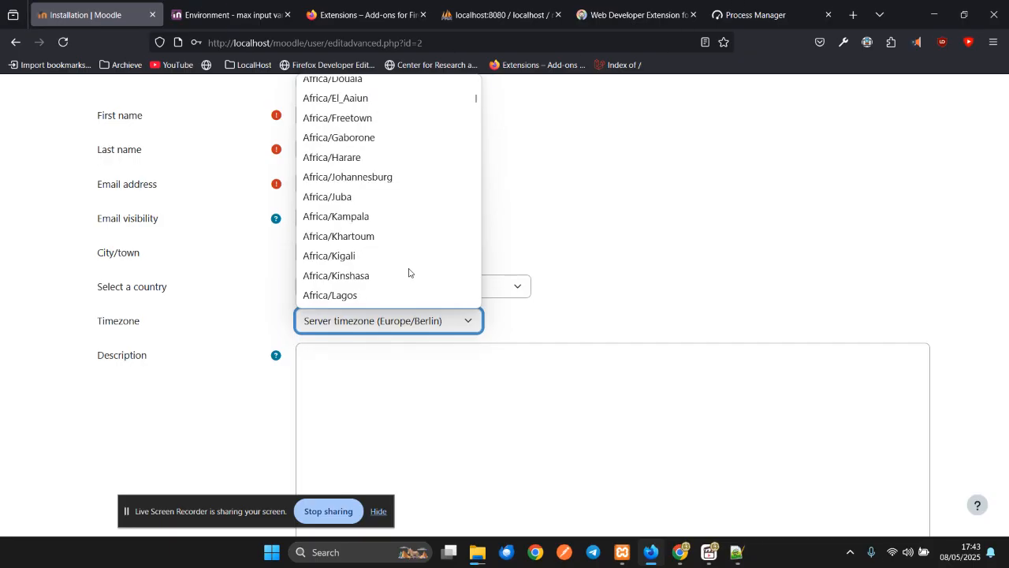
click(378, 294)
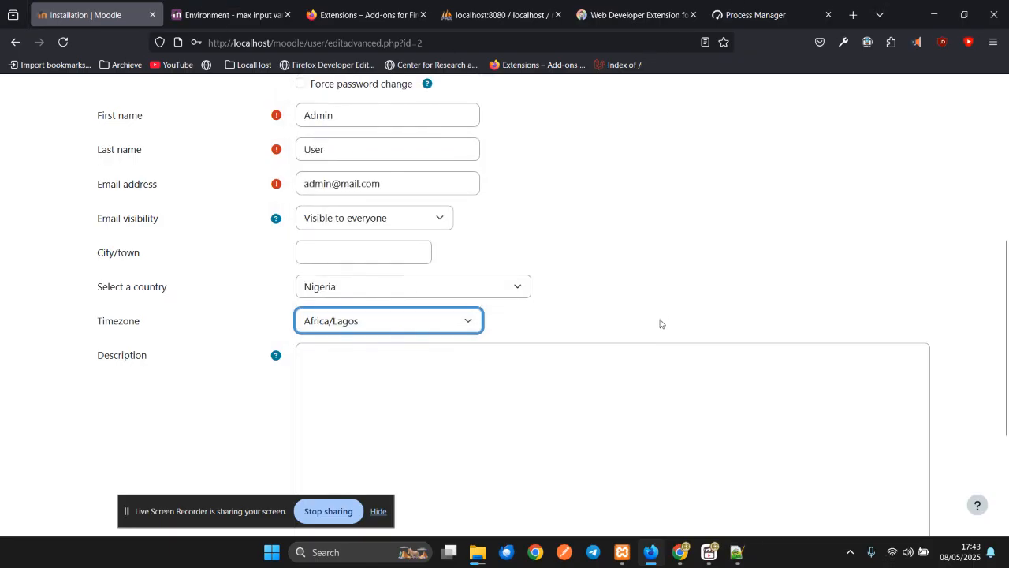
scroll(660, 323, up, 2)
scroll(660, 323, down, 3)
scroll(841, 300, up, 1)
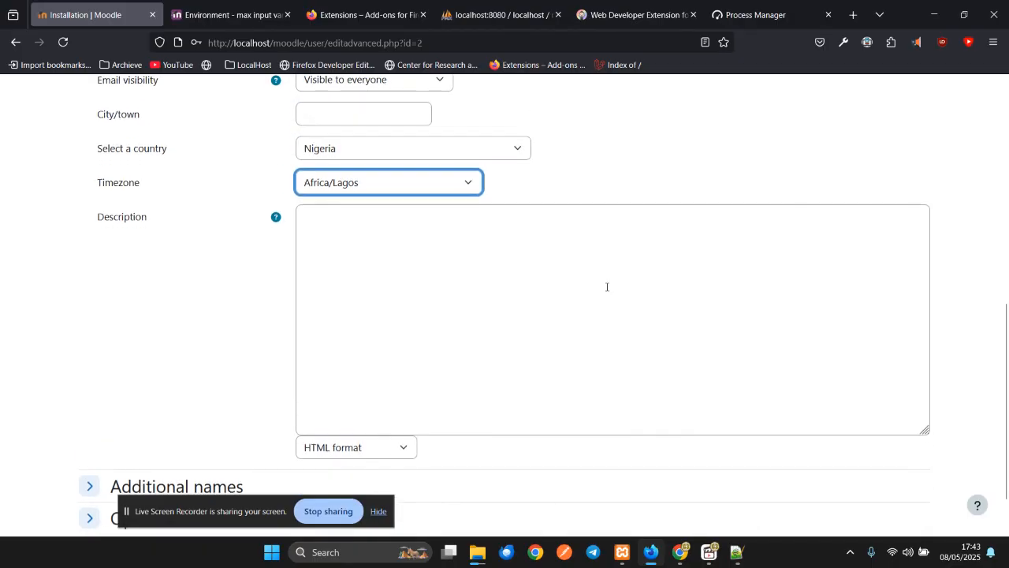
scroll(903, 301, down, 1)
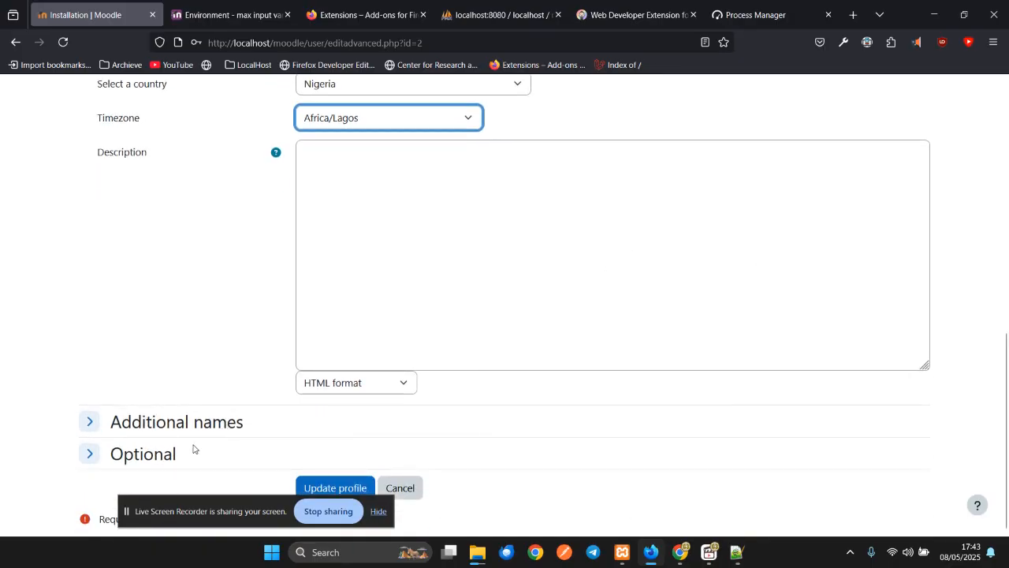
click(152, 451)
- Enter Institution G3 and Department ICT, then submit with Update profile
scroll(426, 228, down, 3)
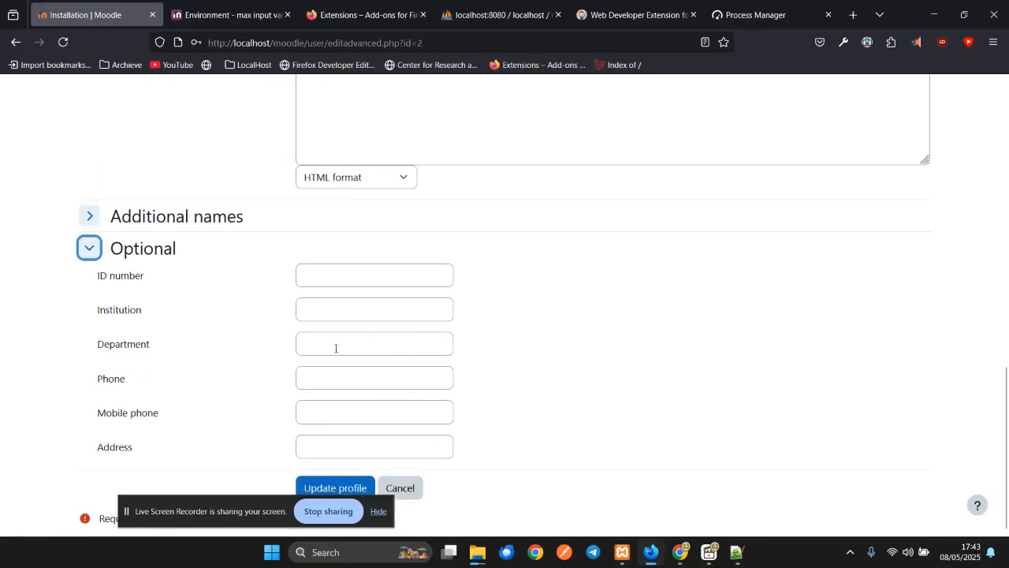
click(339, 306)
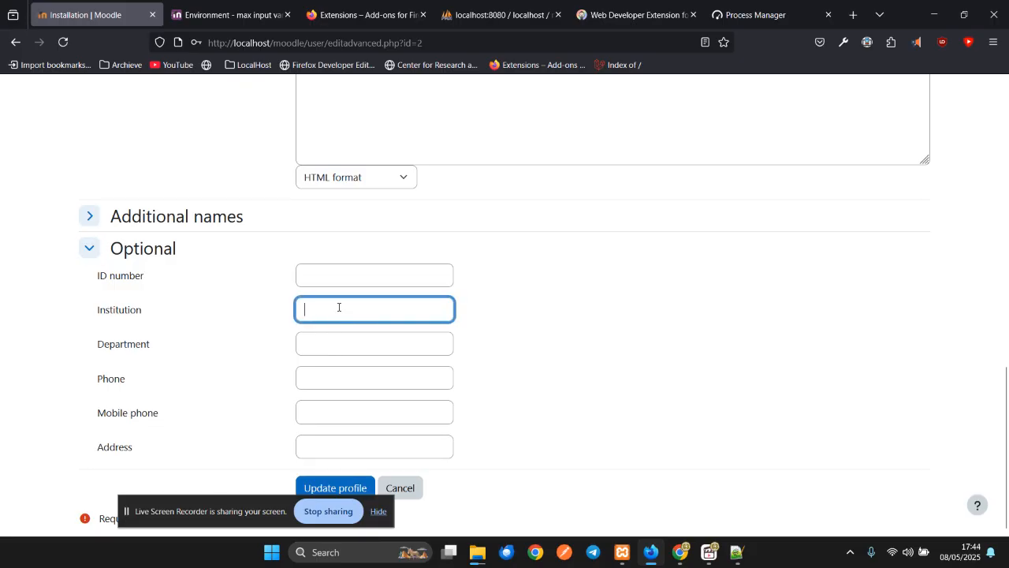
text(IC)
key(BackSpace)
key(BackSpace)
text(G3)
click(328, 346)
text(I)
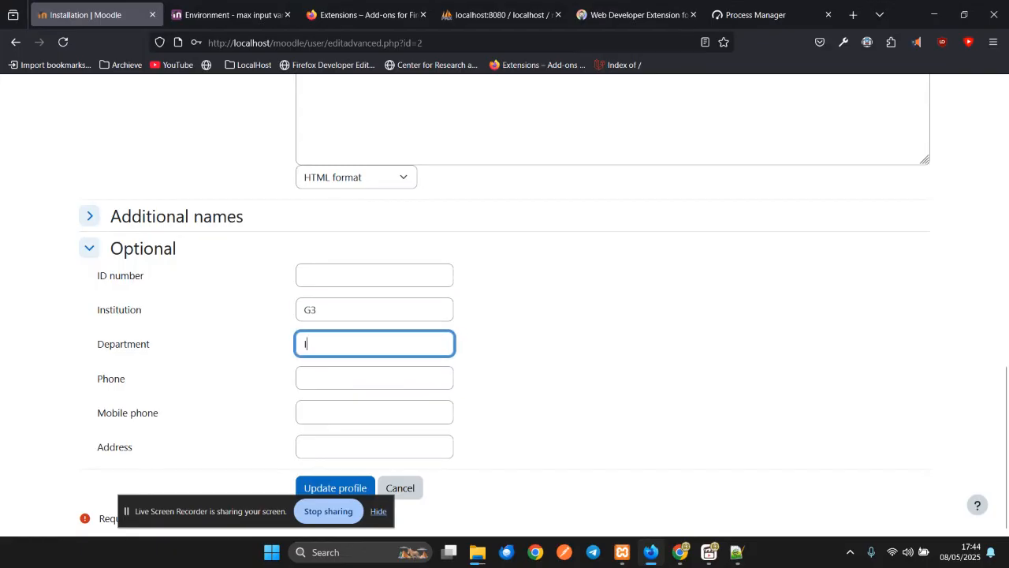
text(CT)
click(335, 488)
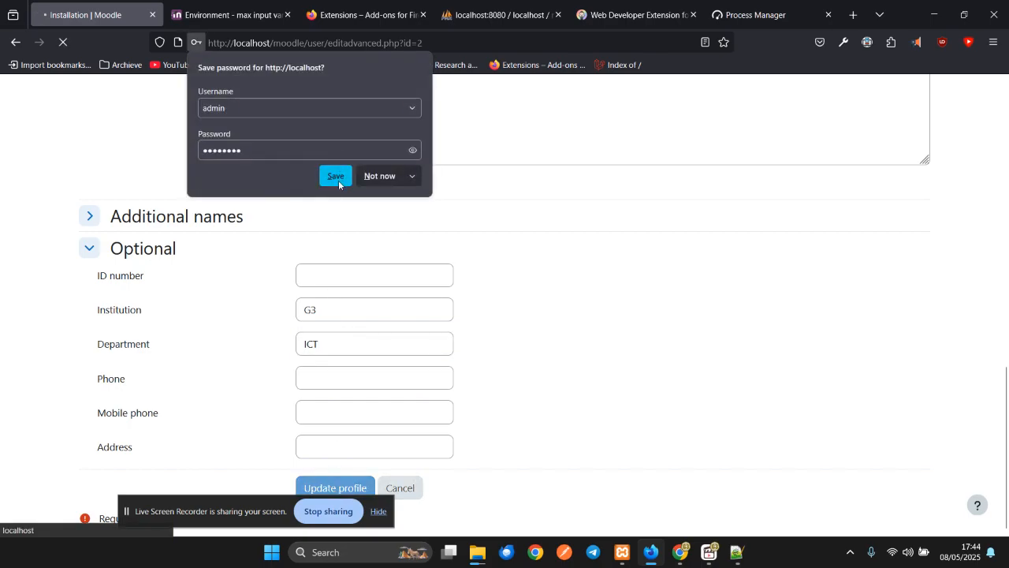
- Let Firefox remember the admin login and scroll to the password error
click(339, 180)
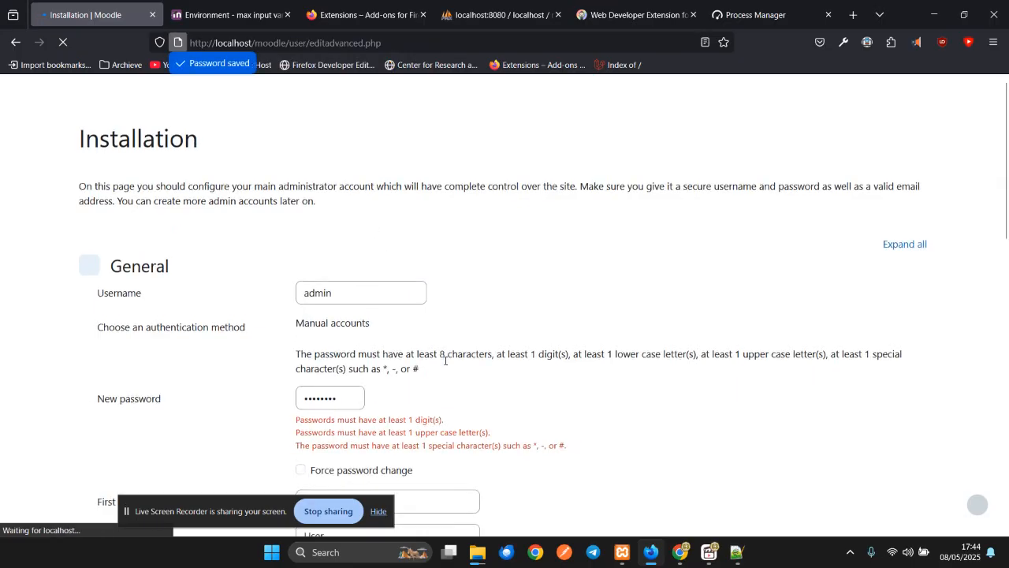
scroll(443, 356, down, 2)
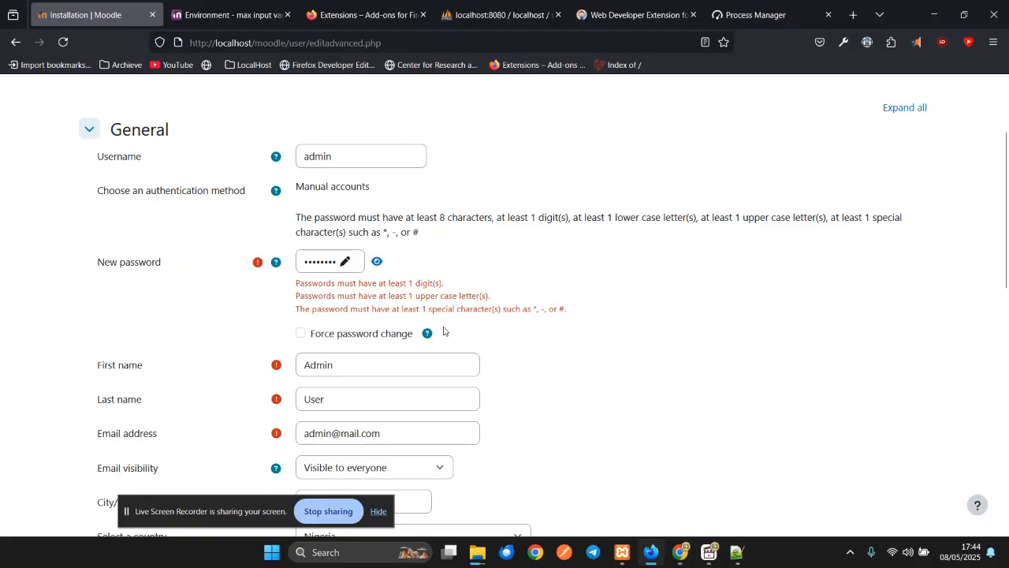
scroll(468, 361, down, 5)
scroll(469, 365, up, 5)
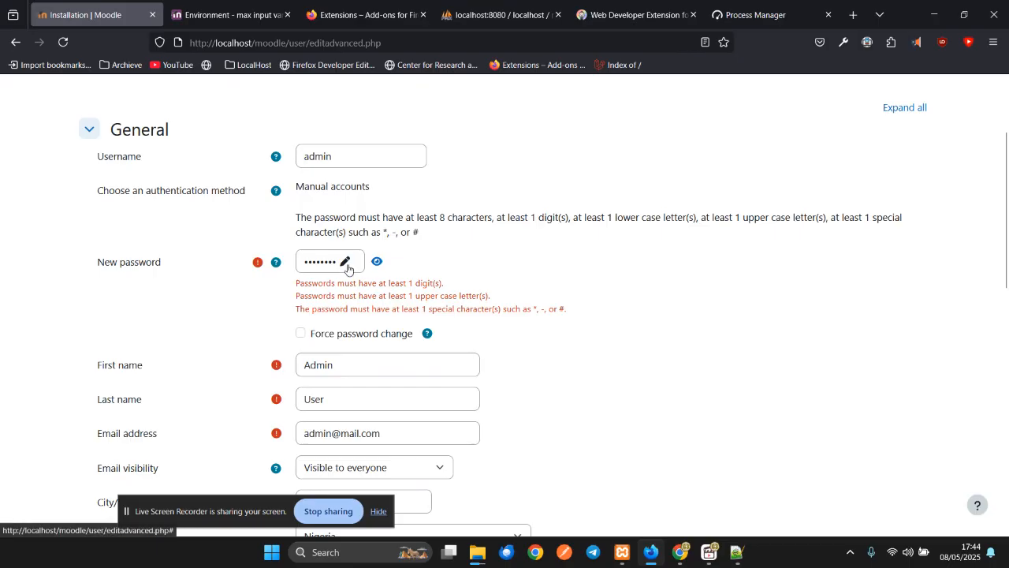
- Retype the New password with an uppercase letter, a digit and a special character
click(345, 264)
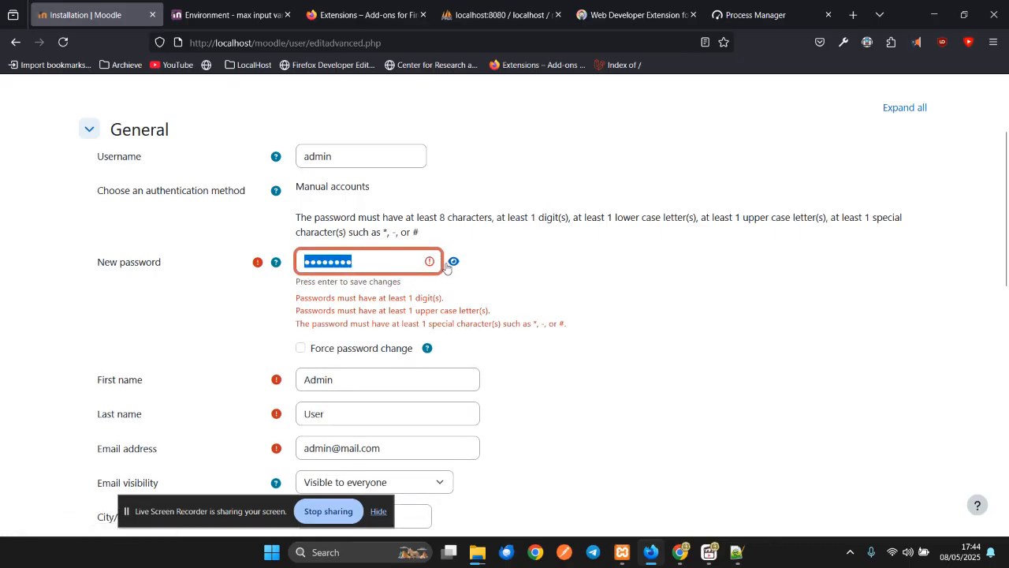
click(454, 261)
double_click(377, 264)
text(p@SS)
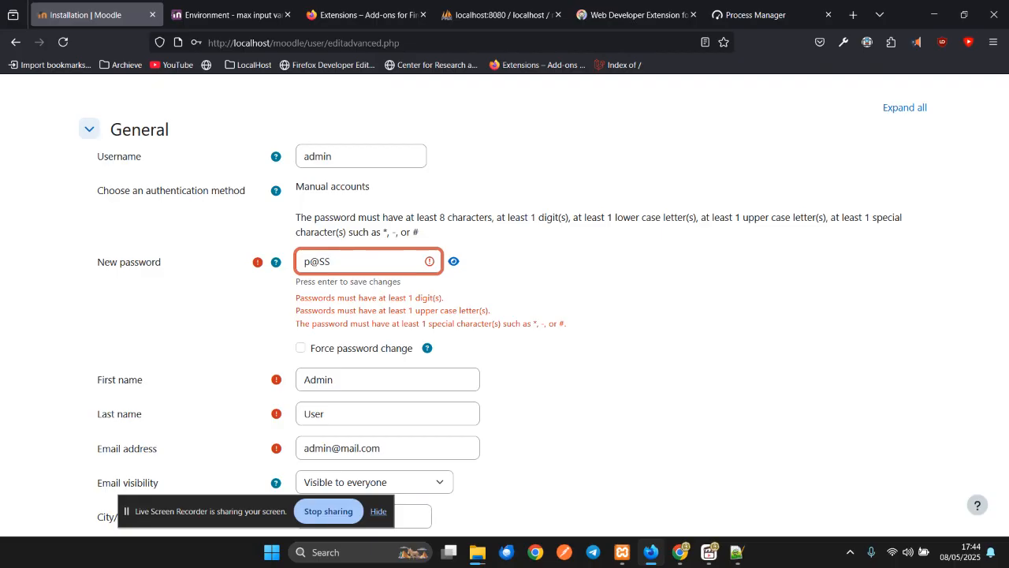
text(W0RD)
key(ctrl+a)
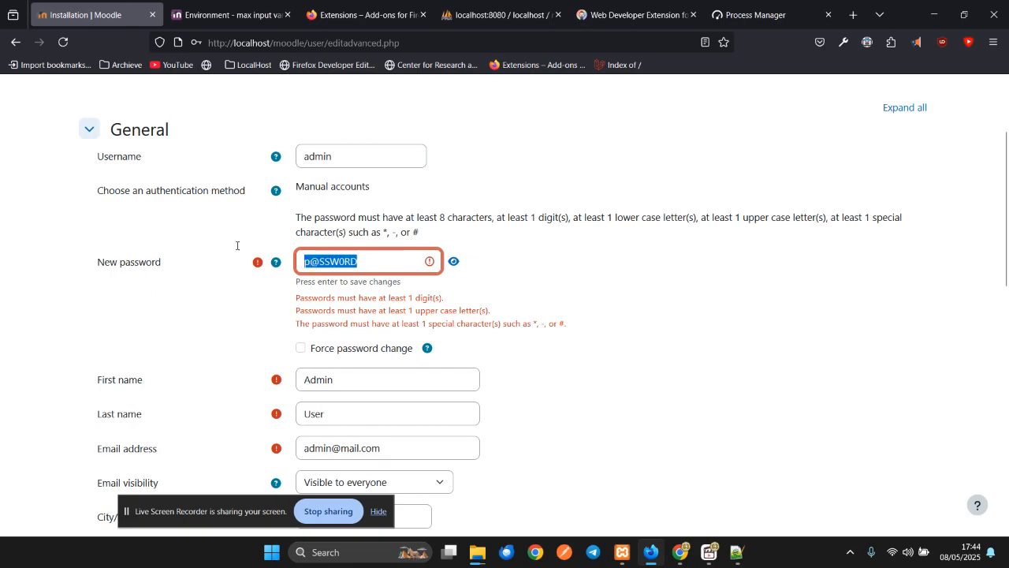
text(P)
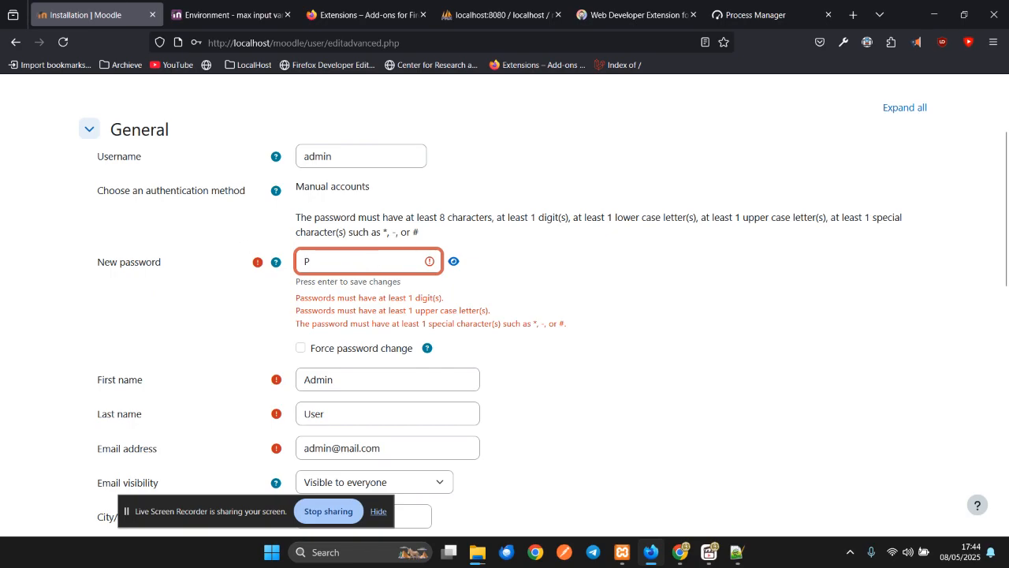
text(@ssw0rd)
- Submit the profile via Update profile and update Firefox's stored admin password
scroll(383, 415, down, 4)
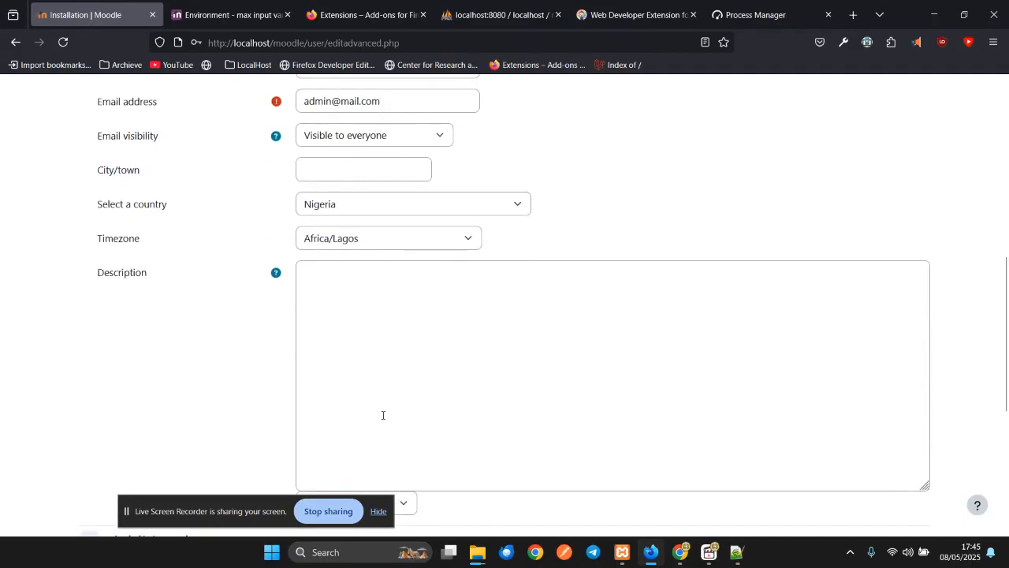
scroll(383, 414, up, 4)
scroll(383, 415, down, 3)
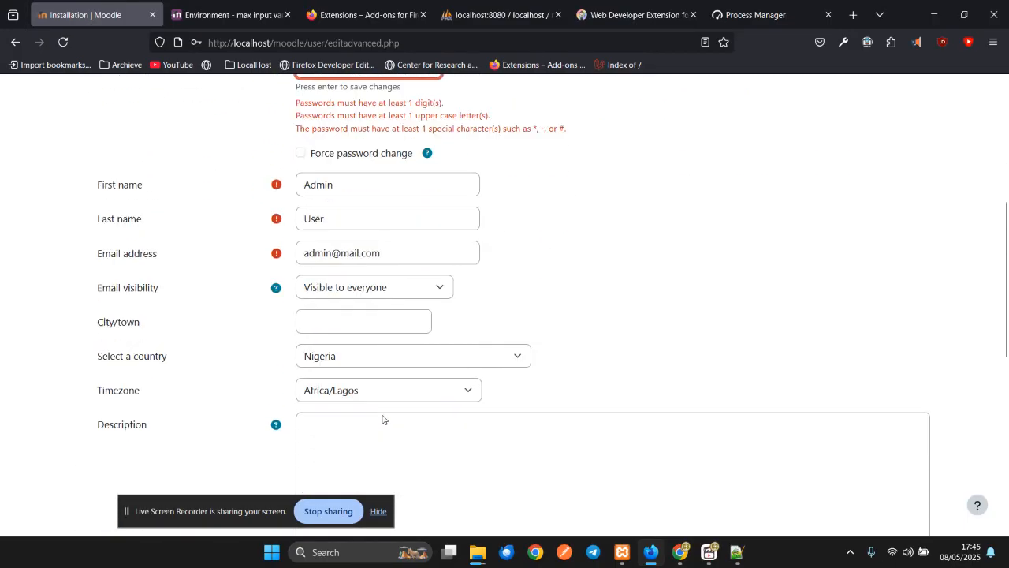
scroll(562, 441, down, 2)
scroll(562, 454, down, 3)
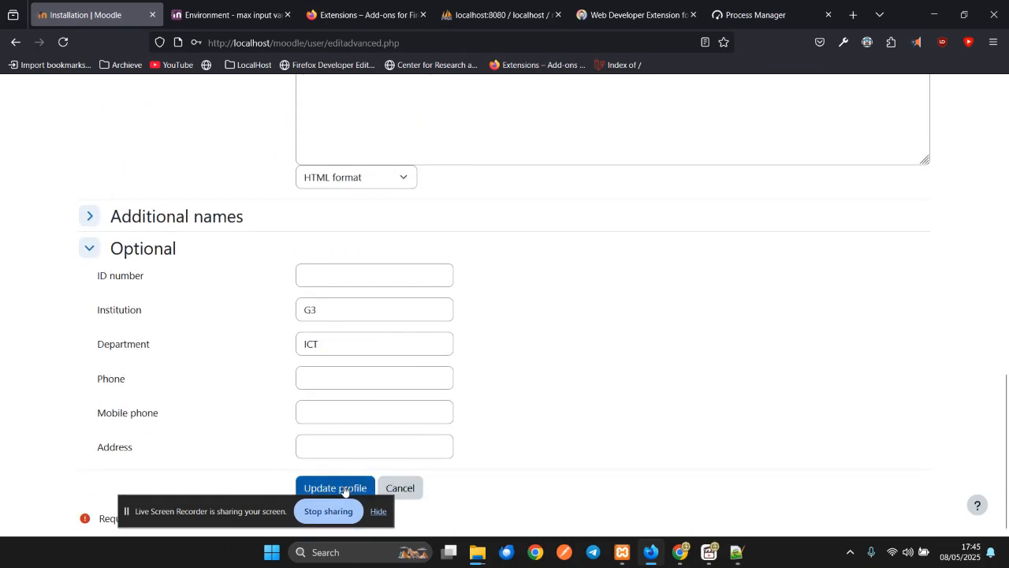
drag(227, 500, 857, 501)
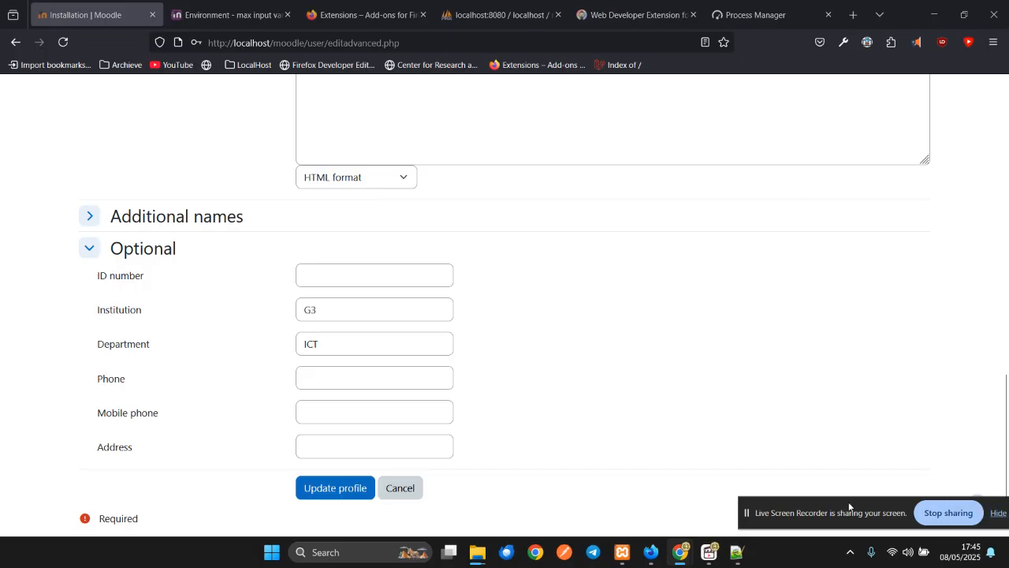
click(342, 498)
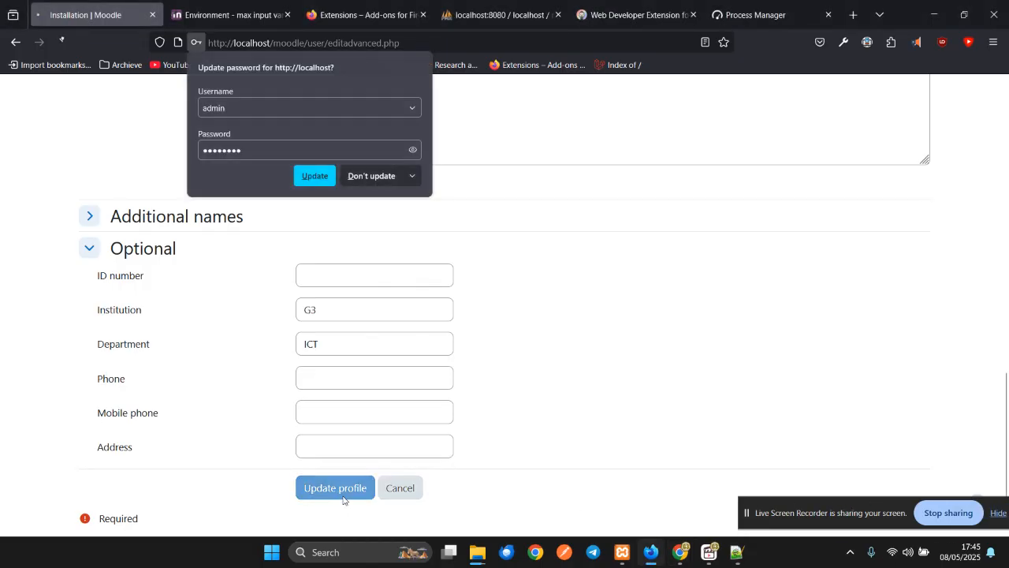
click(307, 179)
scroll(369, 249, up, 10)
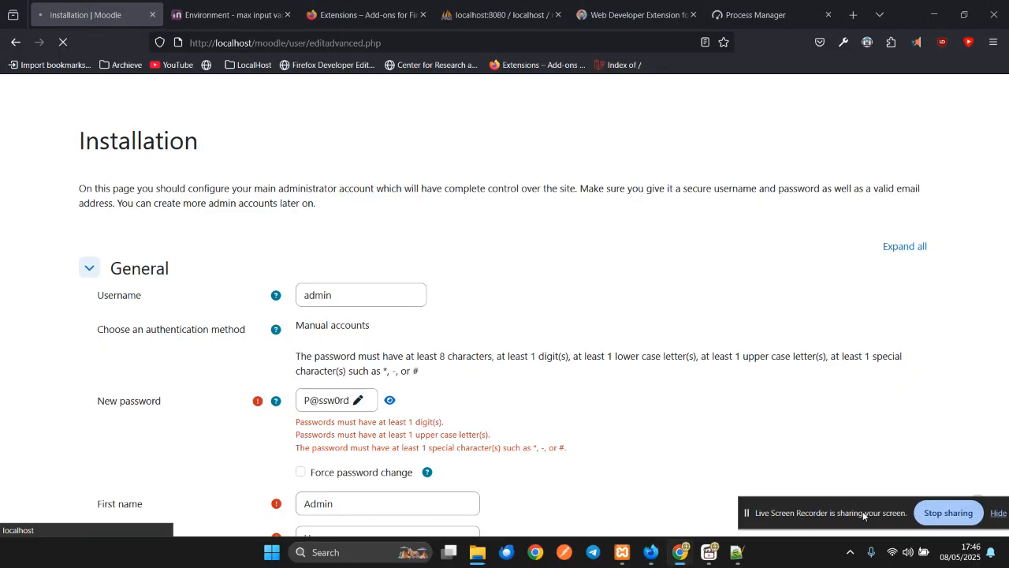
- Enter the support contact email address and save the changes
click(708, 552)
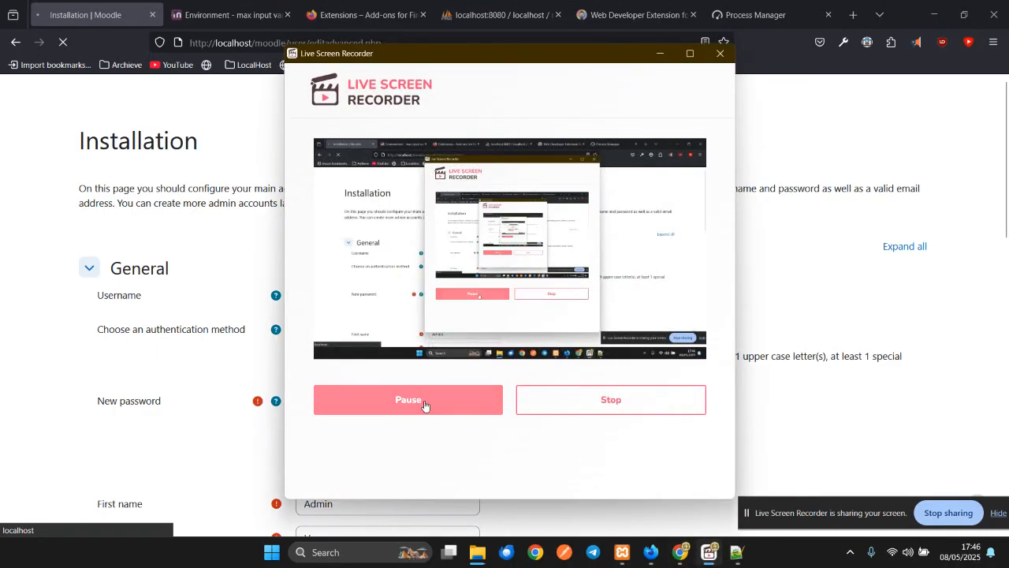
click(229, 395)
click(423, 275)
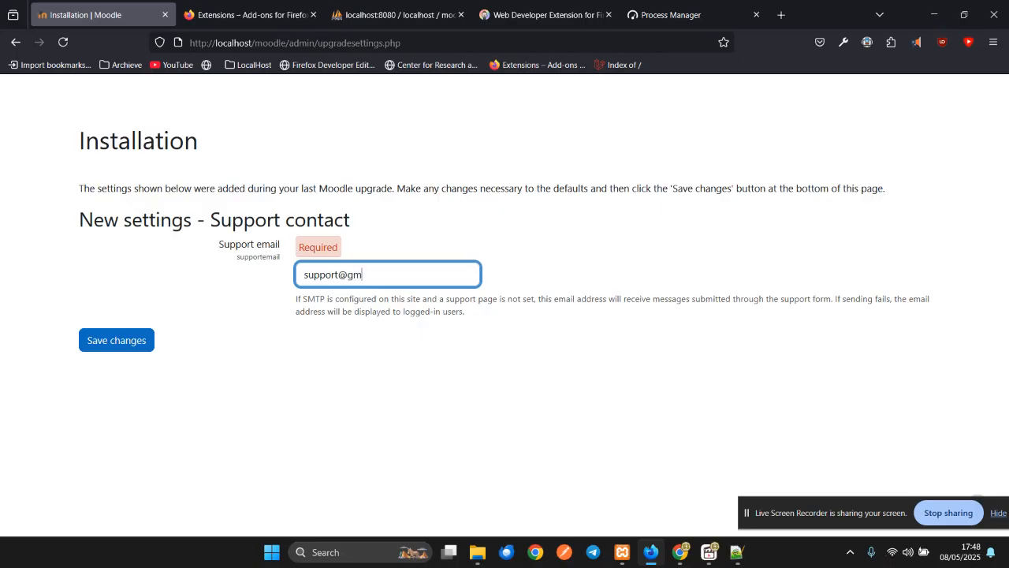
click(105, 351)
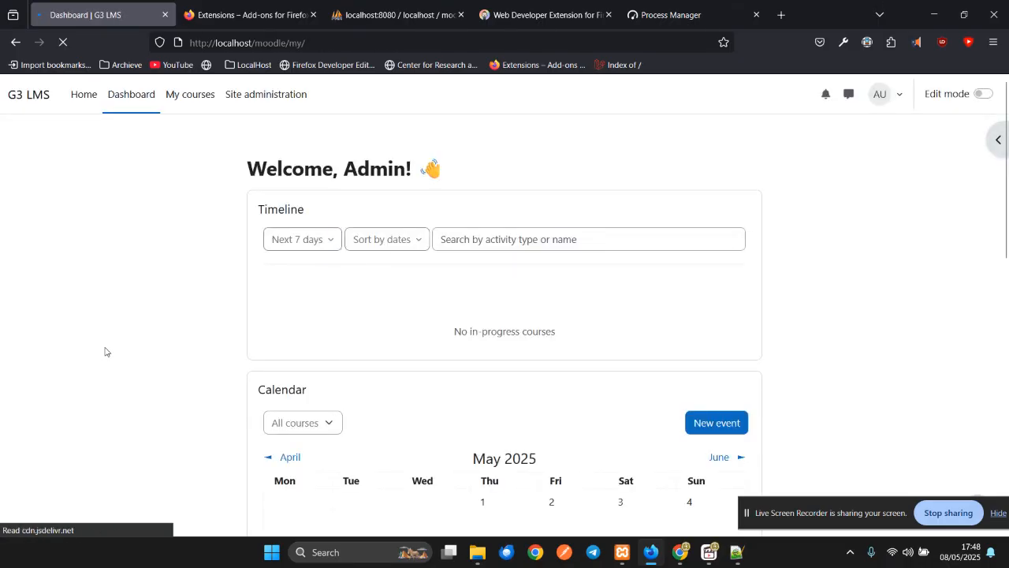
- Open G3 LMS Site administration from the top navigation and view its General, AI and Competencies settings
scroll(333, 347, down, 5)
scroll(412, 399, up, 5)
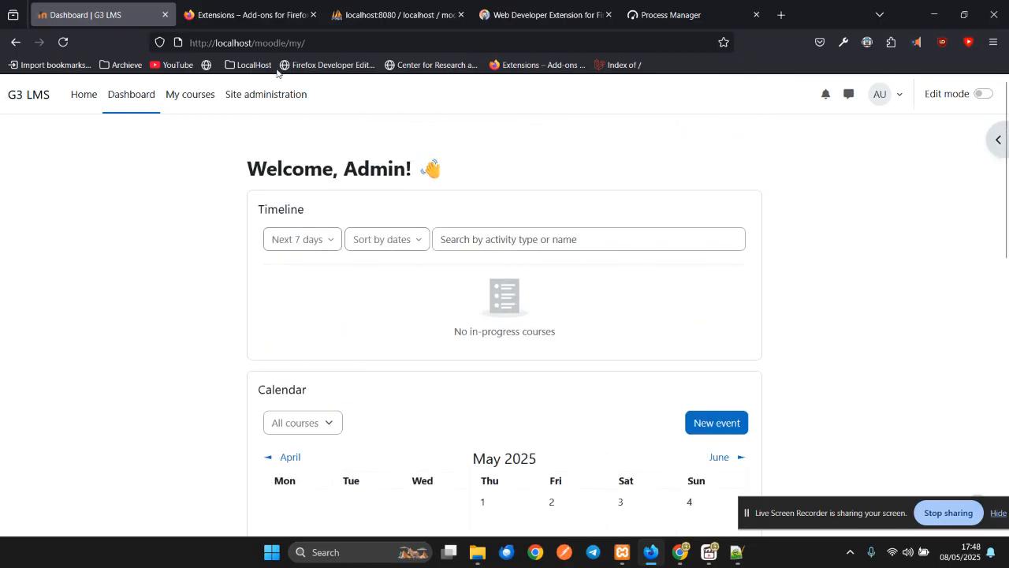
click(271, 96)
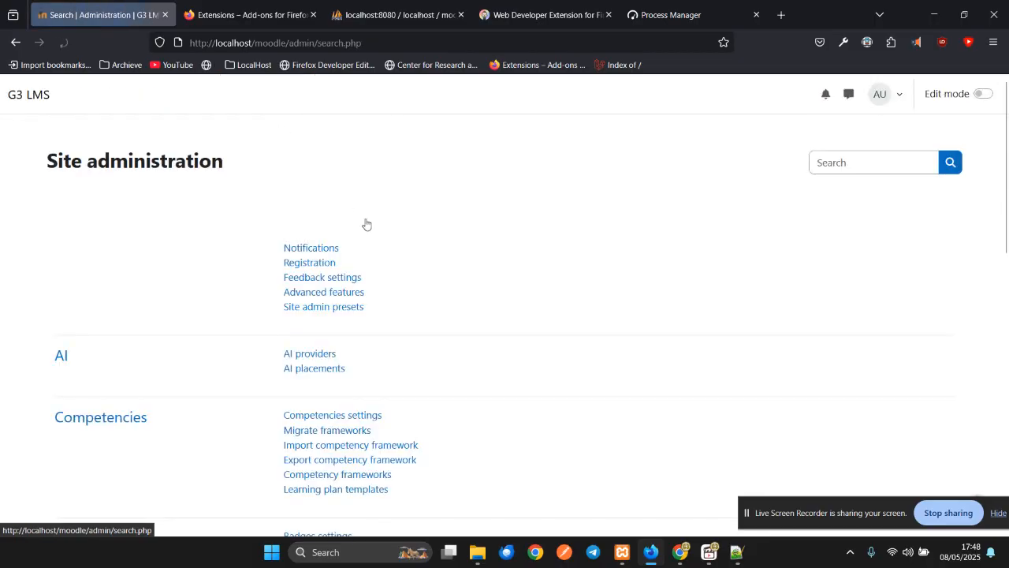
scroll(384, 256, down, 5)
scroll(384, 259, up, 5)
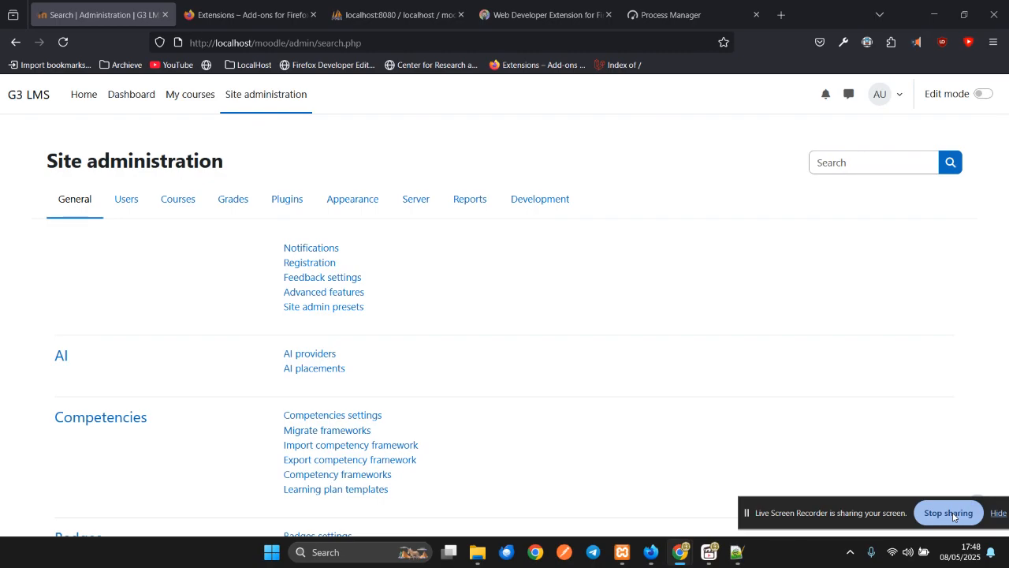
click(709, 552)
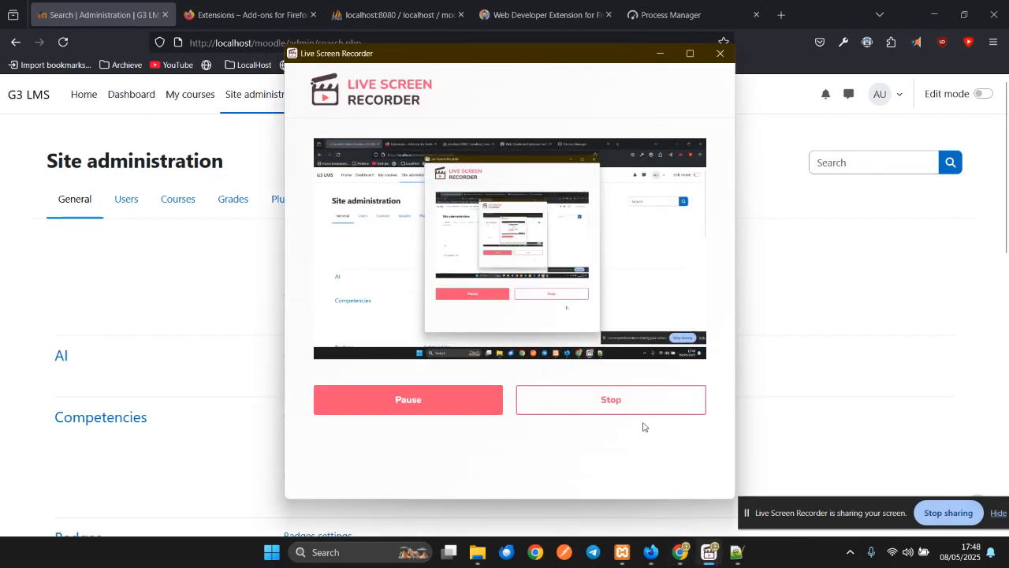